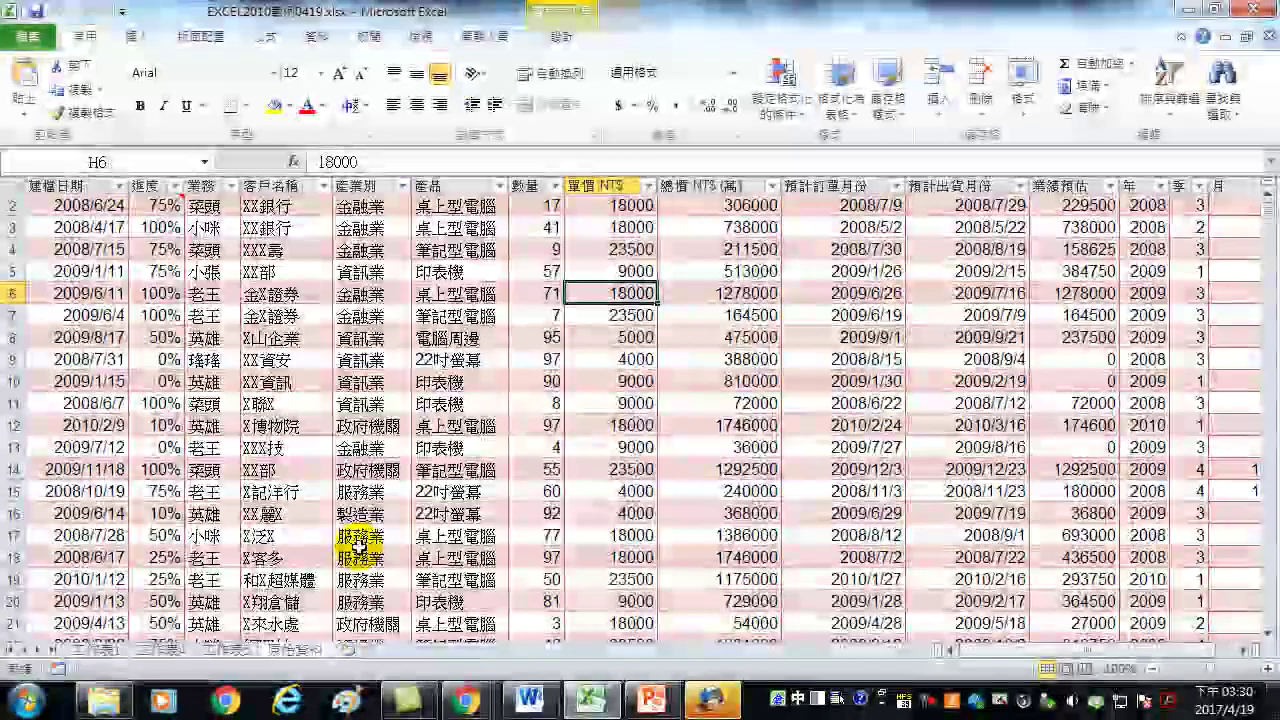
Bring up the PowerPoint presentation and open slide 4, 簡報製作技巧(I).
{"action": "left_click", "coordinate": [651, 700]}
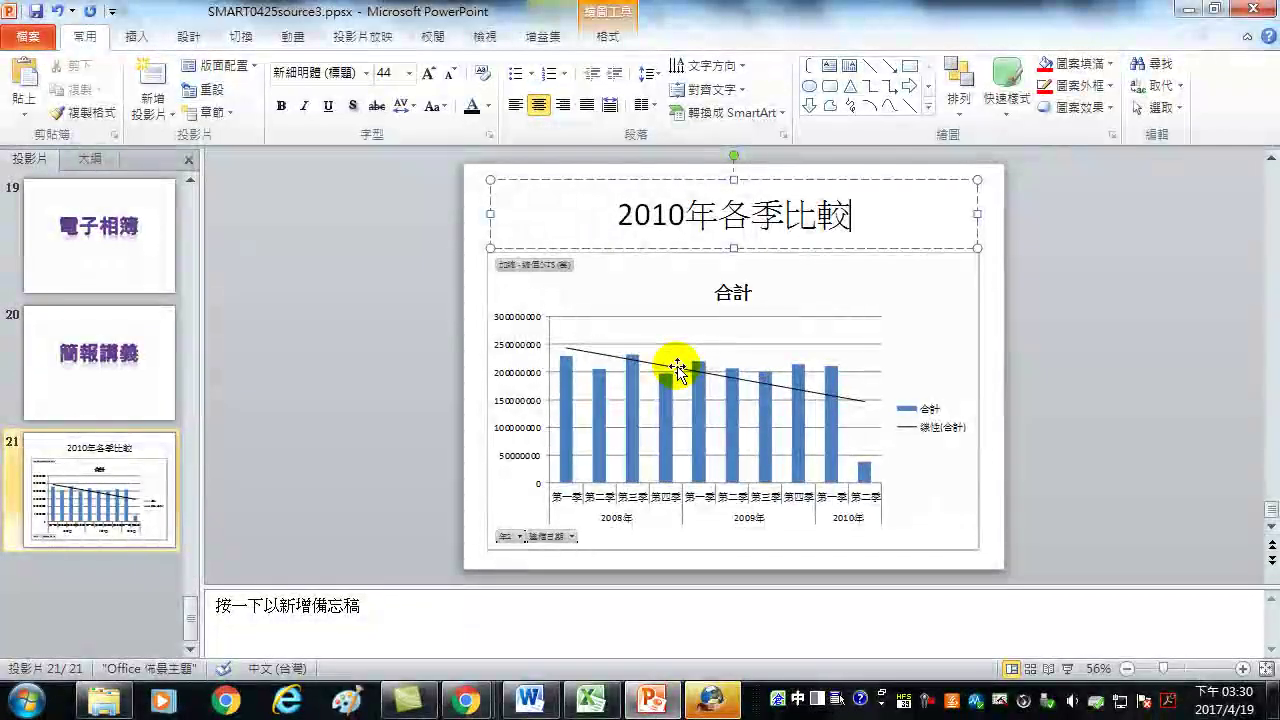
{"action": "scroll", "coordinate": [128, 351], "scroll_direction": "up", "scroll_amount": 4}
{"action": "scroll", "coordinate": [120, 355], "scroll_direction": "up", "scroll_amount": 4}
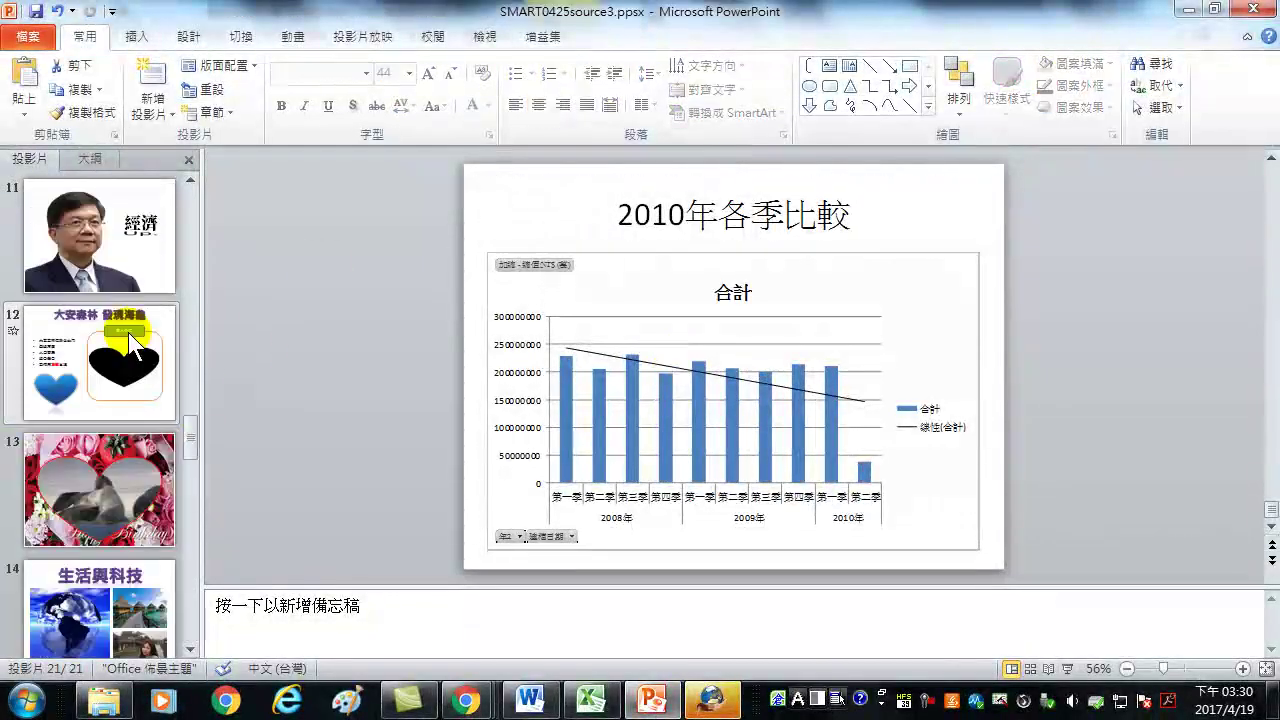
{"action": "scroll", "coordinate": [110, 358], "scroll_direction": "up", "scroll_amount": 4}
{"action": "left_click", "coordinate": [106, 347]}
{"action": "scroll", "coordinate": [93, 349], "scroll_direction": "up", "scroll_amount": 4}
{"action": "left_click", "coordinate": [150, 388]}
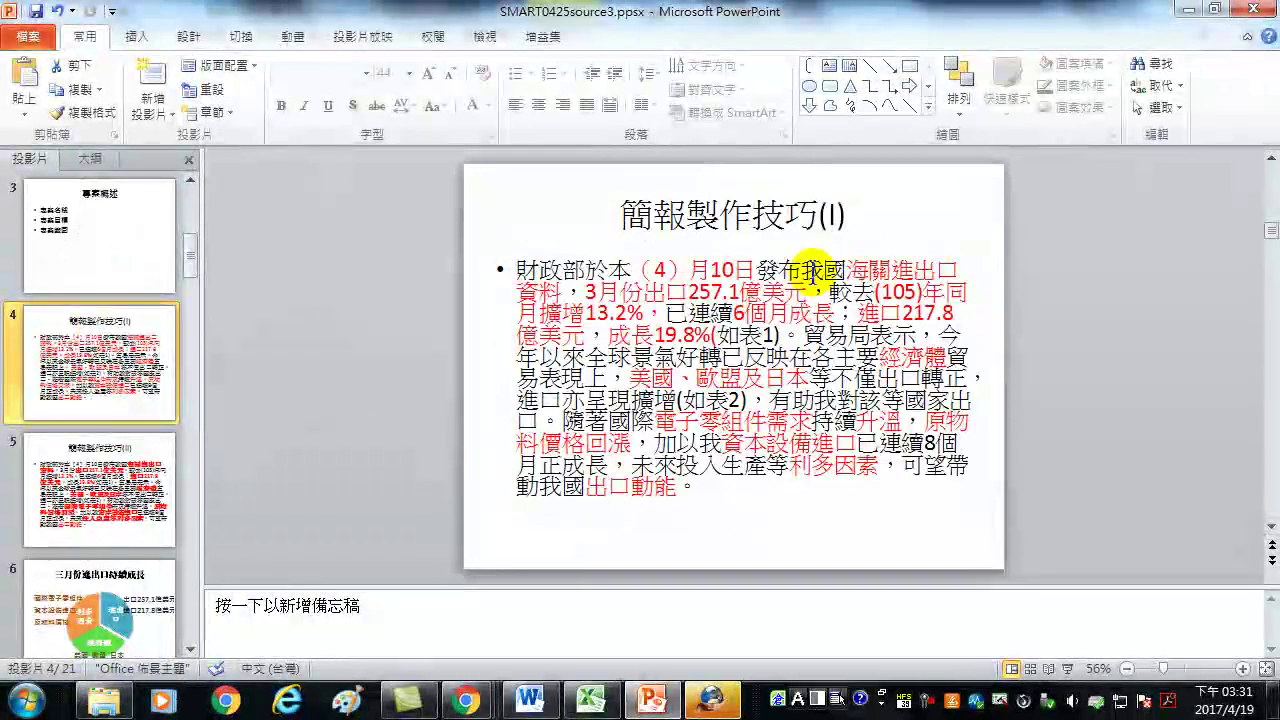
Select the March export figure phrase, view slide 21's chart, then return to slide 4.
{"action": "mouse_move", "coordinate": [668, 291]}
{"action": "left_mouse_down"}
{"action": "mouse_move", "coordinate": [587, 292]}
{"action": "mouse_move", "coordinate": [803, 305]}
{"action": "left_mouse_up"}
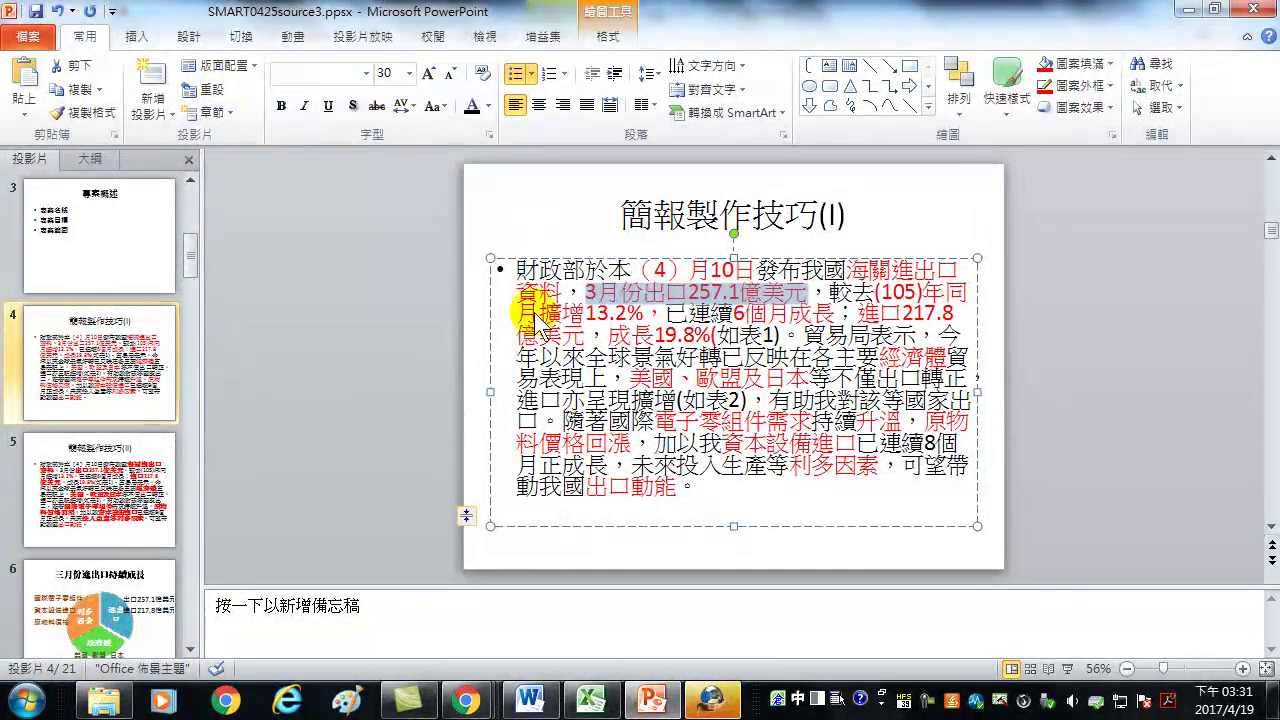
{"action": "scroll", "coordinate": [95, 460], "scroll_direction": "down", "scroll_amount": 10}
{"action": "scroll", "coordinate": [92, 542], "scroll_direction": "down", "scroll_amount": 5}
{"action": "left_click", "coordinate": [92, 505]}
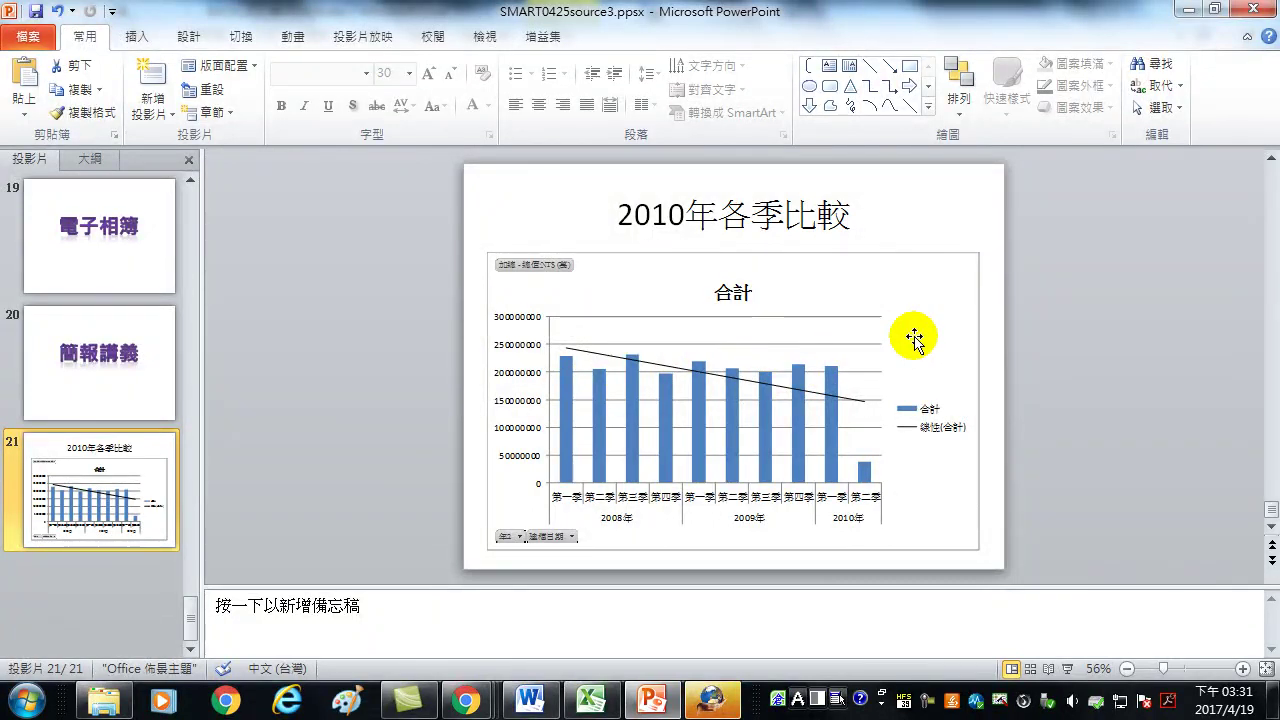
{"action": "scroll", "coordinate": [99, 370], "scroll_direction": "up", "scroll_amount": 10}
{"action": "scroll", "coordinate": [99, 370], "scroll_direction": "up", "scroll_amount": 5}
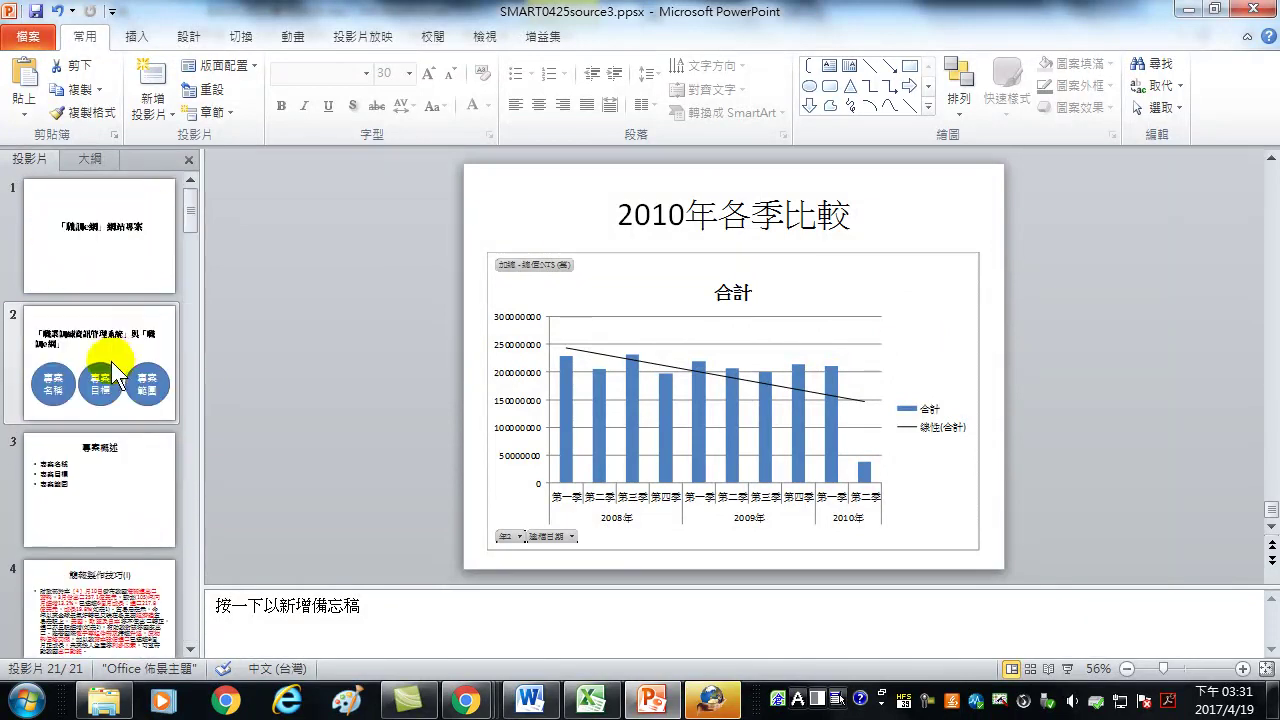
{"action": "scroll", "coordinate": [114, 366], "scroll_direction": "down", "scroll_amount": 3}
{"action": "left_click", "coordinate": [110, 240]}
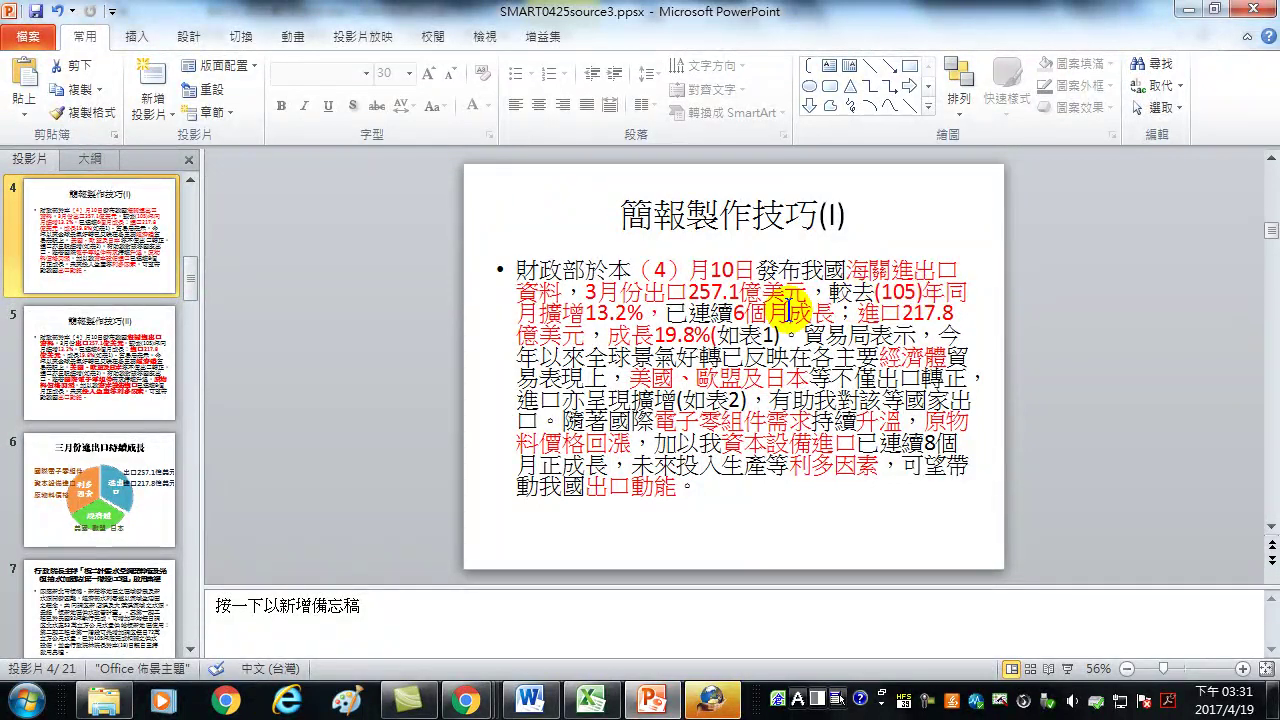
{"action": "mouse_move", "coordinate": [876, 292]}
{"action": "left_mouse_down"}
{"action": "mouse_move", "coordinate": [960, 291]}
{"action": "mouse_move", "coordinate": [668, 313]}
{"action": "left_mouse_up"}
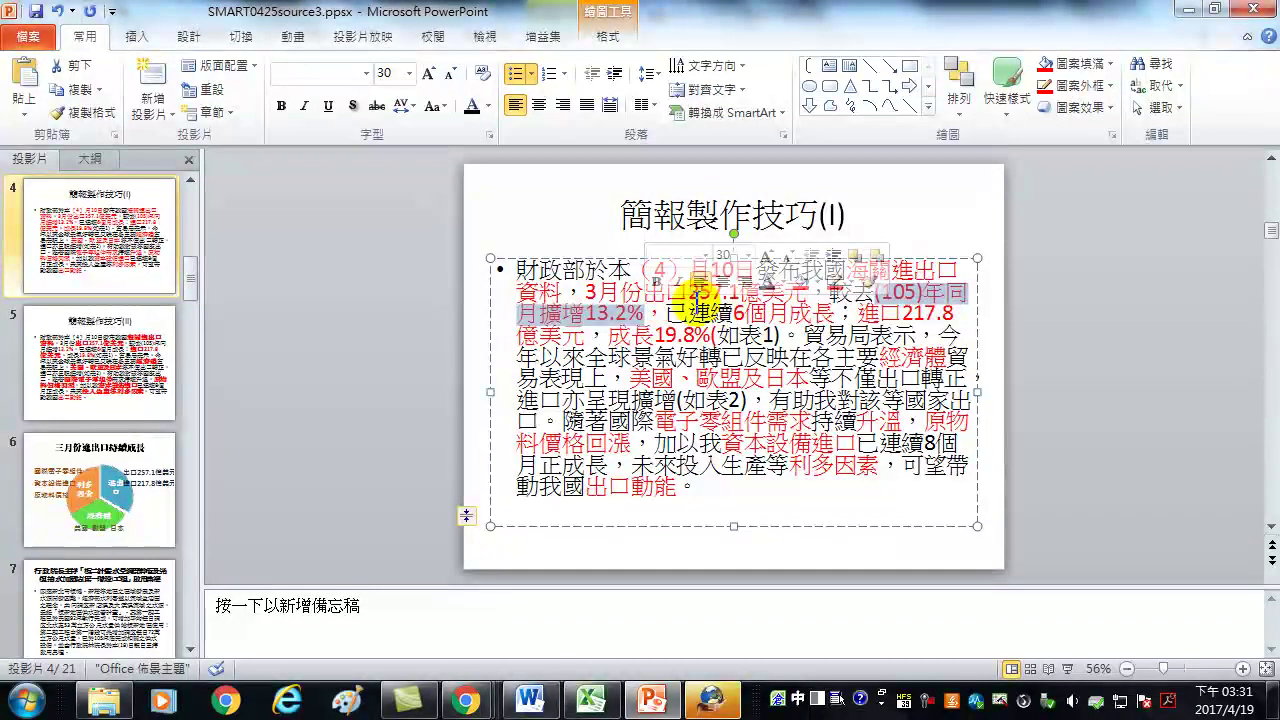
{"action": "left_click", "coordinate": [585, 290]}
{"action": "mouse_move", "coordinate": [585, 290]}
{"action": "left_mouse_down"}
{"action": "mouse_move", "coordinate": [806, 290]}
{"action": "mouse_move", "coordinate": [773, 330]}
{"action": "mouse_move", "coordinate": [655, 312]}
{"action": "left_mouse_up"}
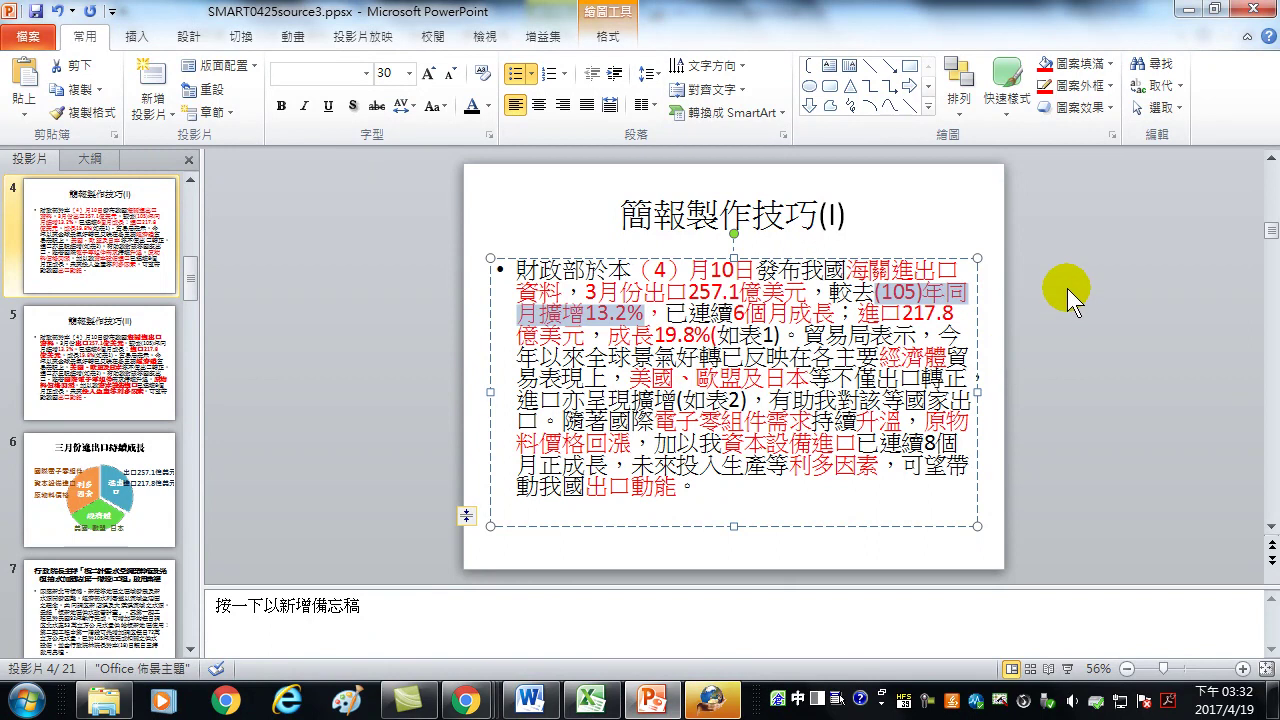
{"action": "left_click", "coordinate": [940, 292]}
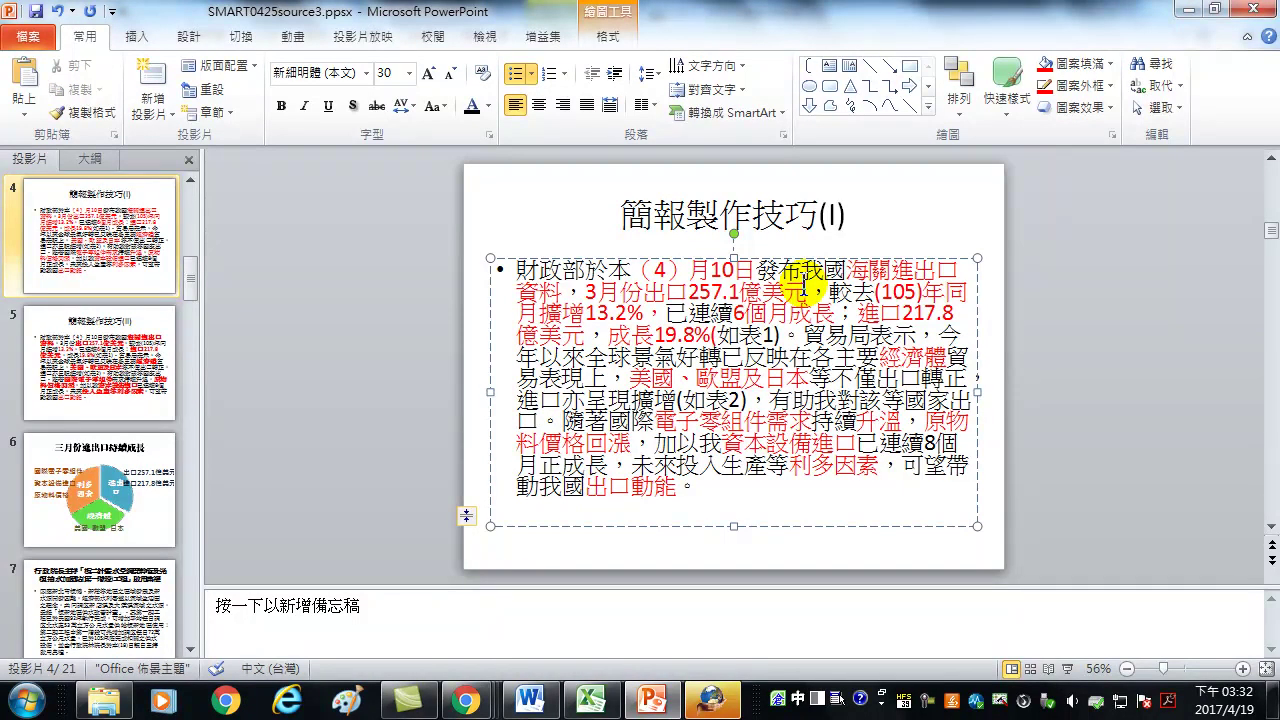
{"action": "left_click_drag", "start_coordinate": [828, 292], "coordinate": [654, 313]}
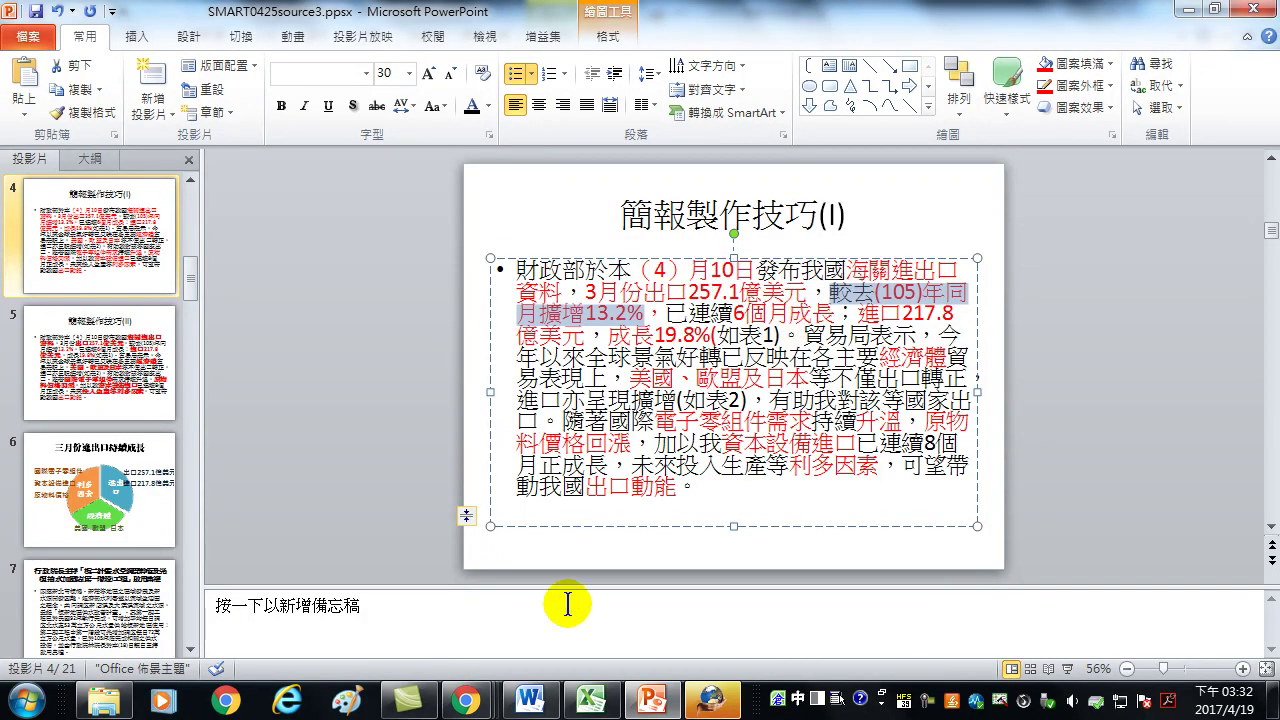
Switch to Excel and create a PivotTable from 表格1 on a new worksheet.
{"action": "left_click", "coordinate": [595, 698]}
{"action": "key", "text": "super"}
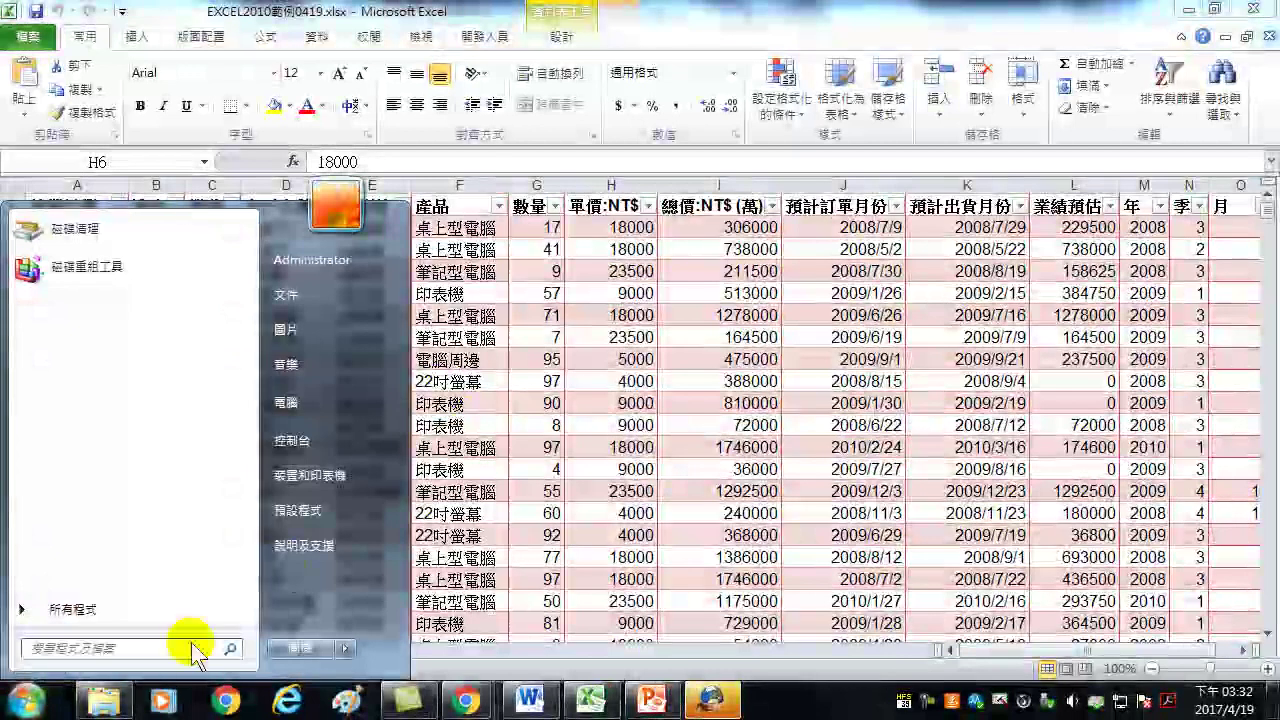
{"action": "left_click", "coordinate": [641, 364]}
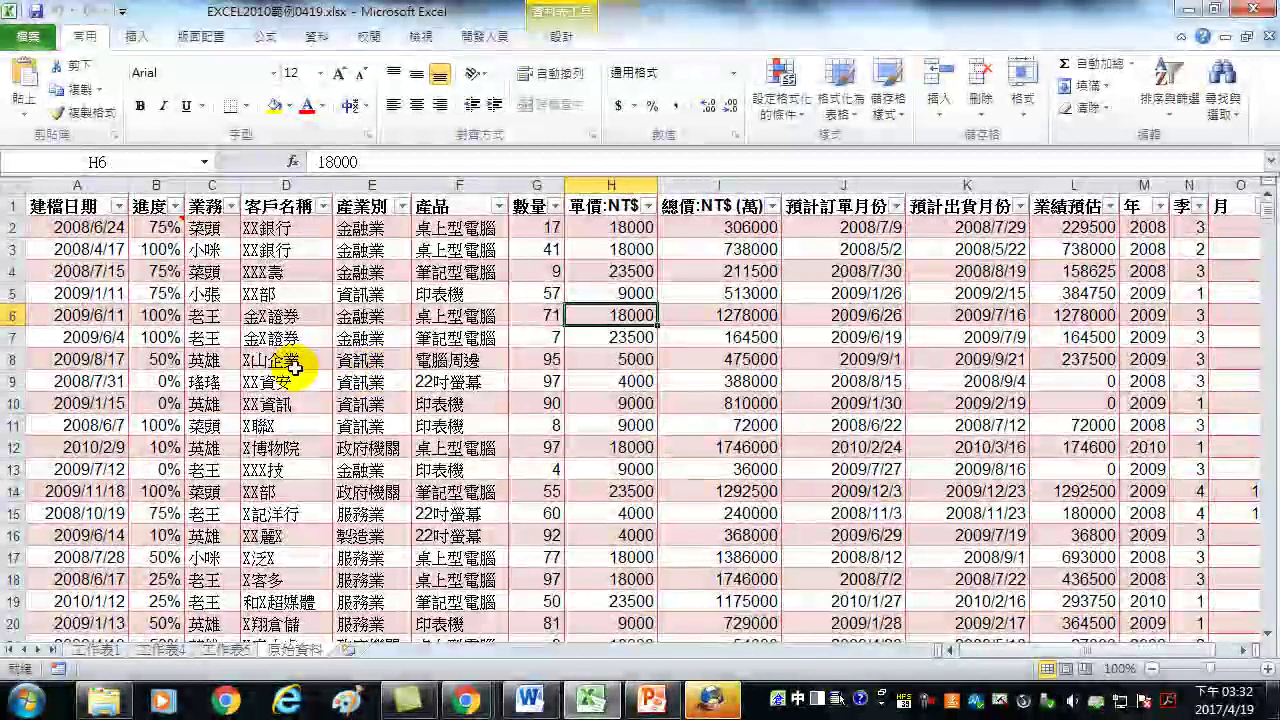
{"action": "left_click", "coordinate": [145, 36]}
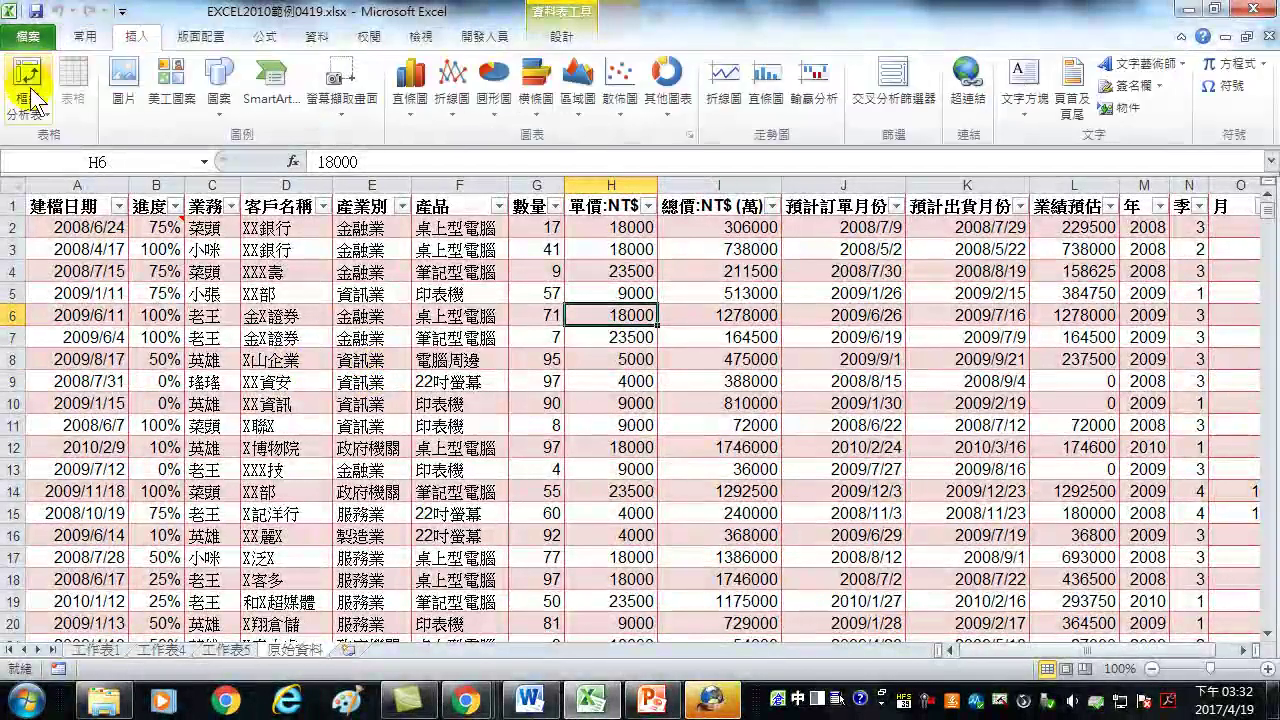
{"action": "left_click", "coordinate": [27, 85]}
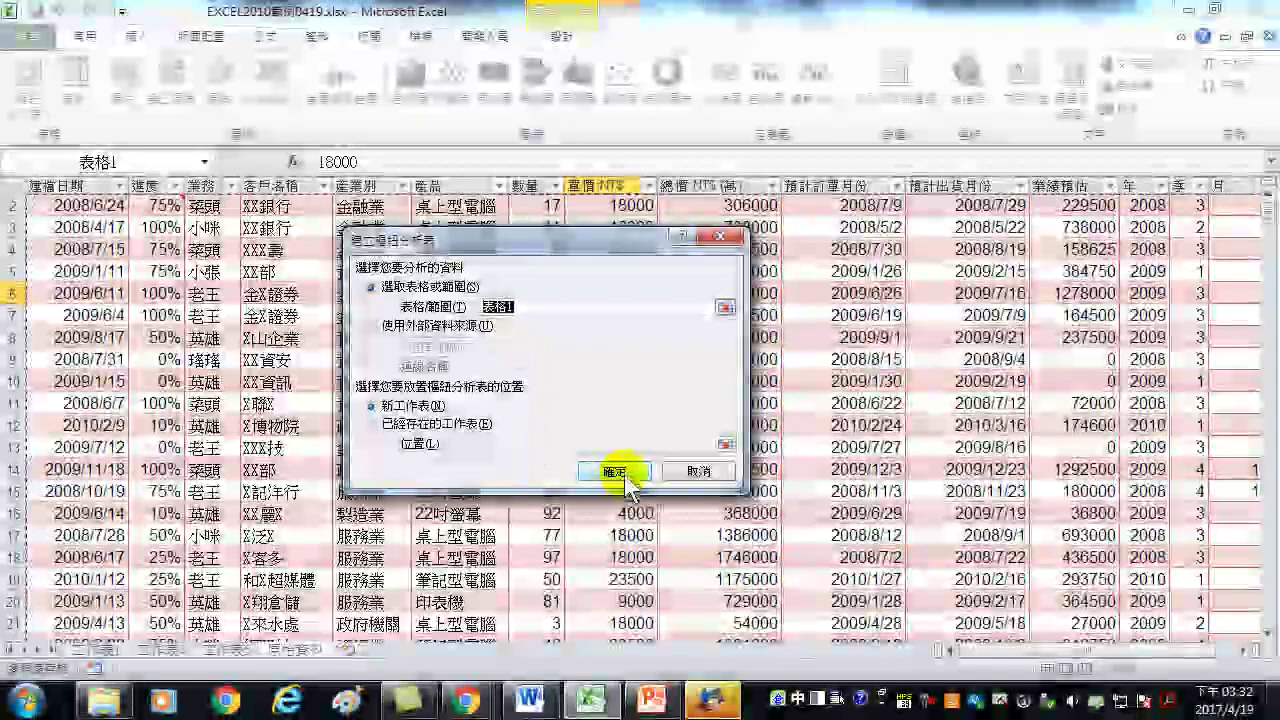
{"action": "left_click", "coordinate": [618, 471]}
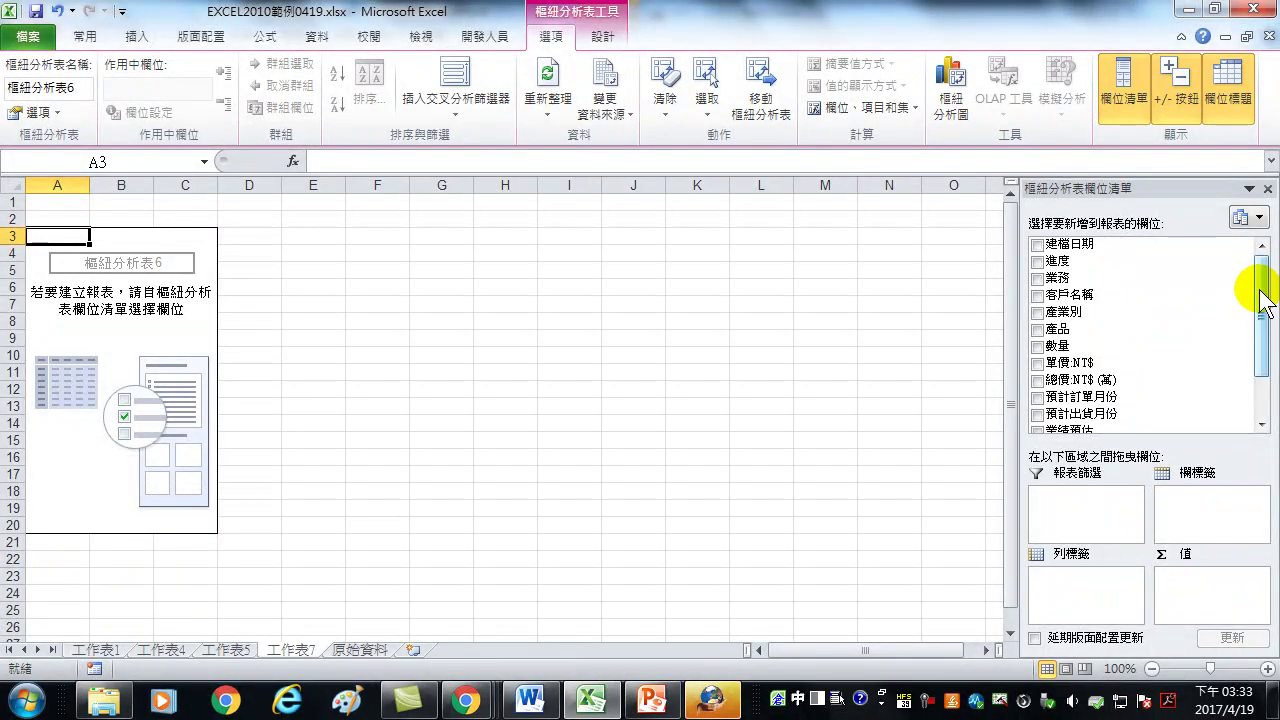
Lay out the PivotTable with 年 as columns, 季 as rows and the sum of 總價:NT$ (萬) as values.
{"action": "left_click_drag", "start_coordinate": [1263, 300], "coordinate": [1266, 345]}
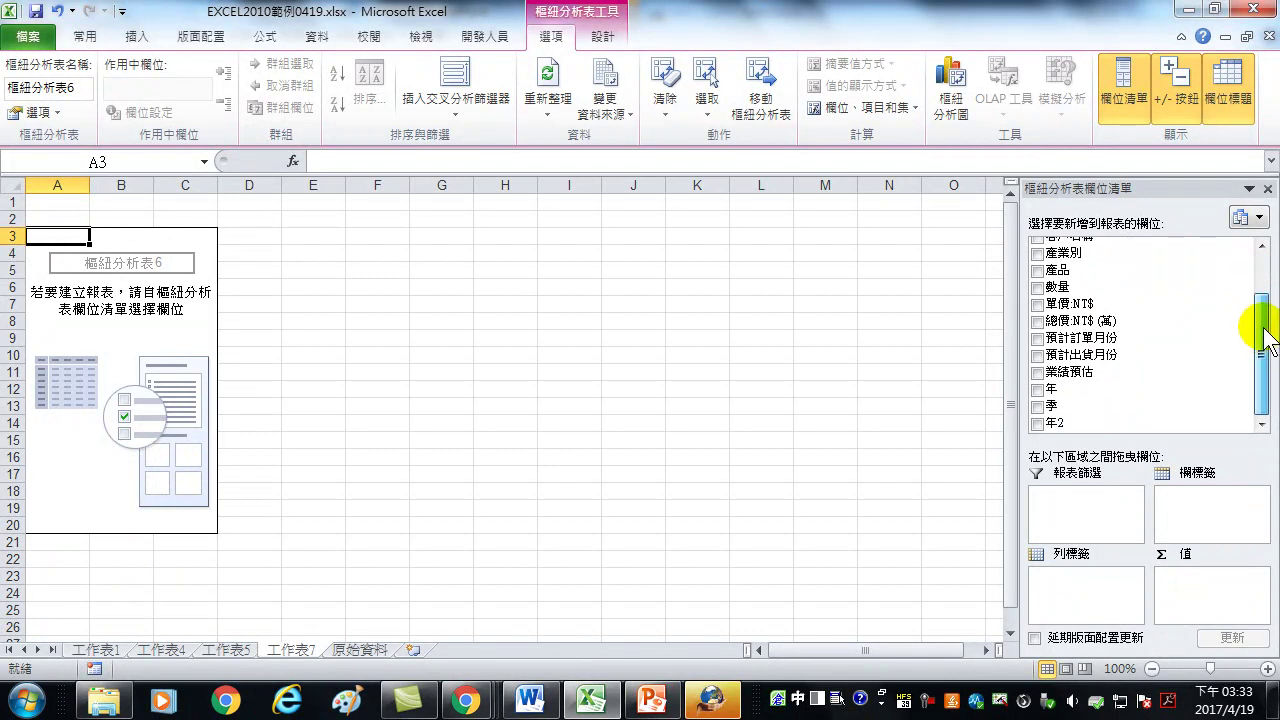
{"action": "mouse_move", "coordinate": [1051, 389]}
{"action": "left_mouse_down"}
{"action": "mouse_move", "coordinate": [1053, 595]}
{"action": "mouse_move", "coordinate": [1197, 505]}
{"action": "left_mouse_up"}
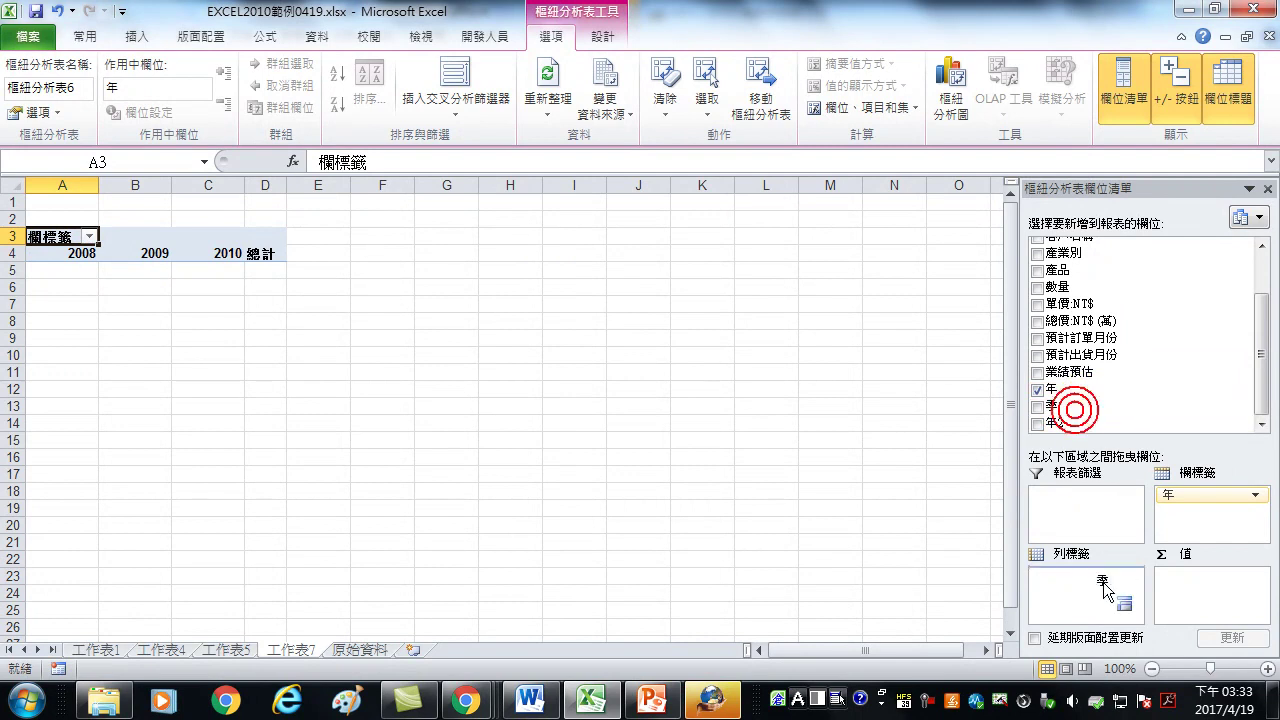
{"action": "left_click_drag", "start_coordinate": [1065, 406], "coordinate": [1085, 588]}
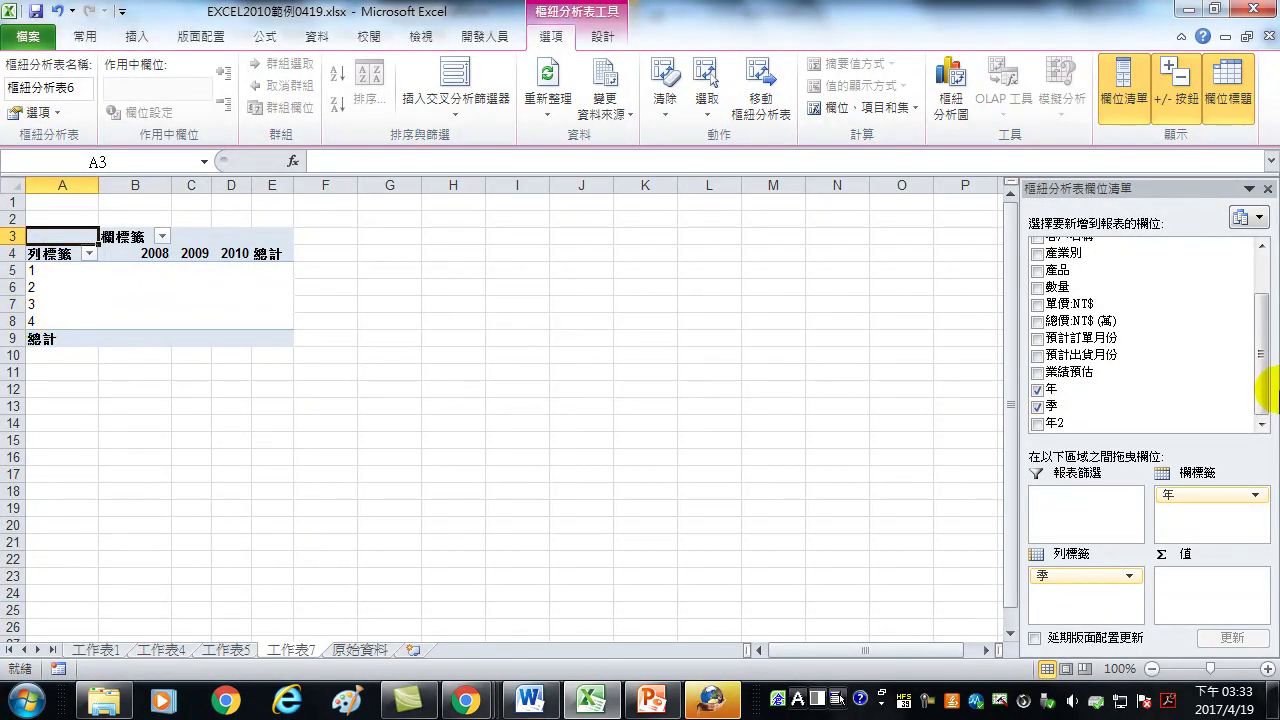
{"action": "left_click_drag", "start_coordinate": [1262, 350], "coordinate": [1257, 266]}
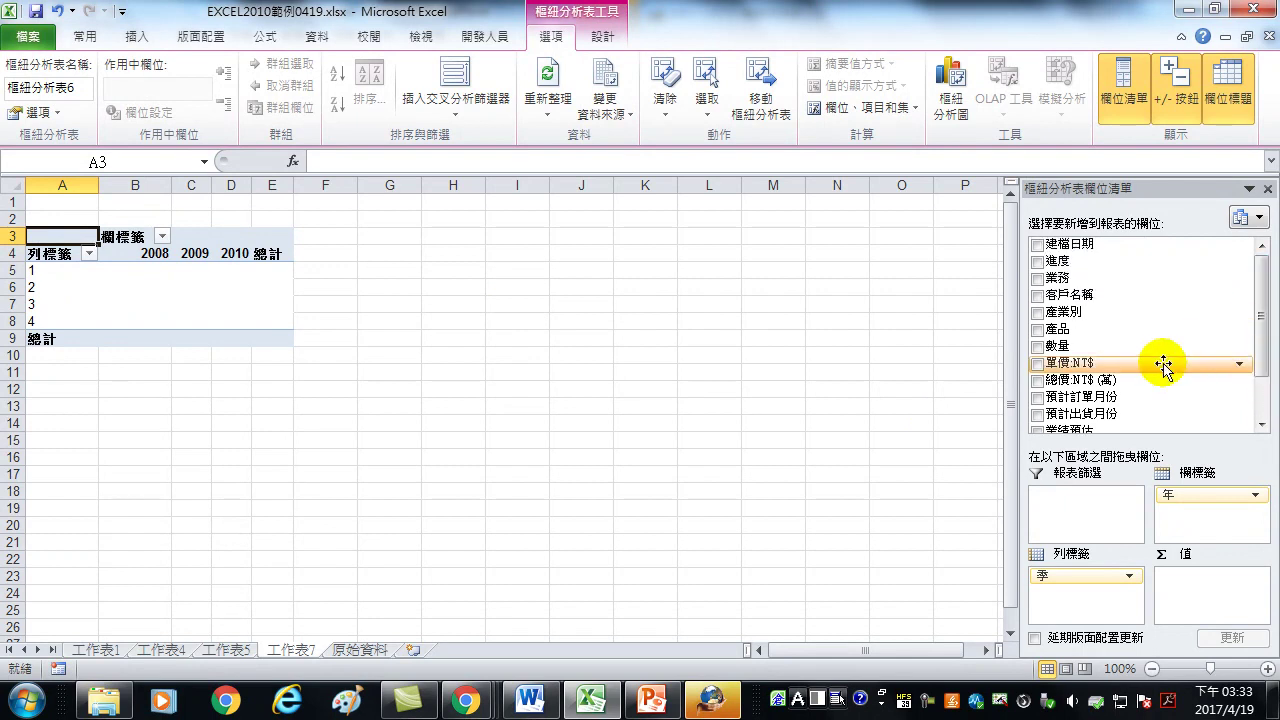
{"action": "left_click_drag", "start_coordinate": [1068, 380], "coordinate": [1212, 592]}
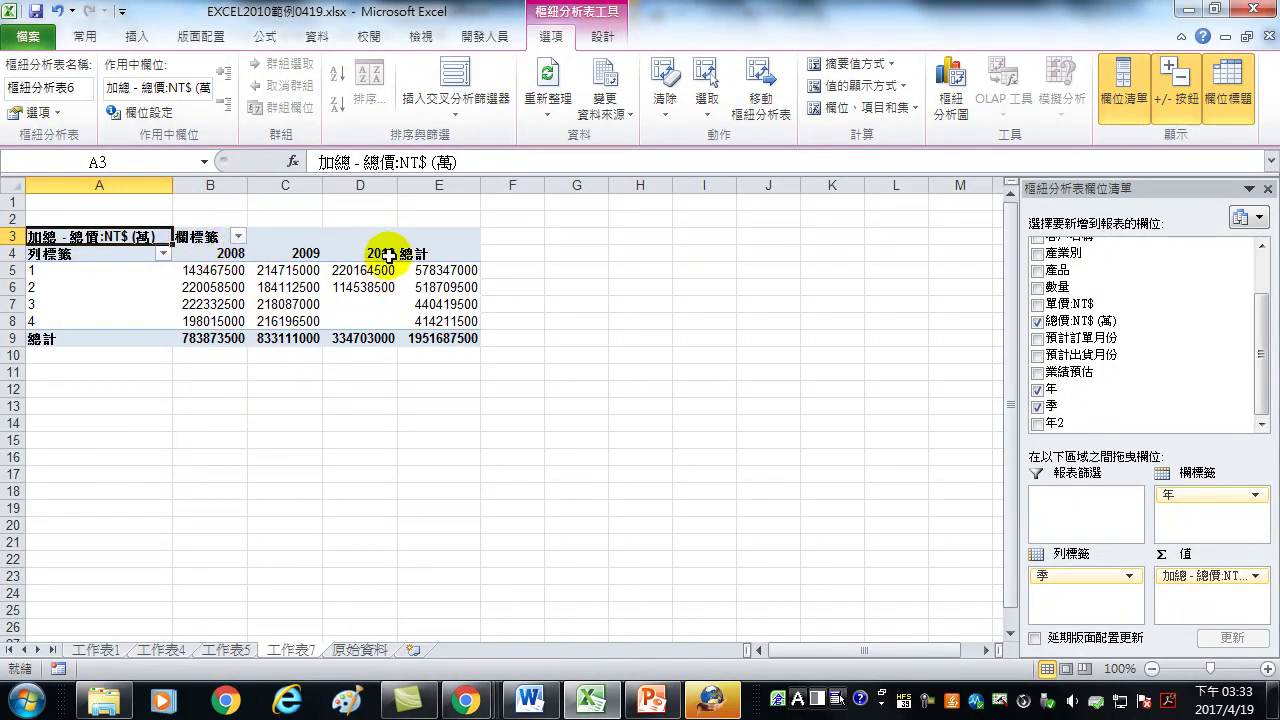
Filter the PivotTable's year columns to exclude 2010.
{"action": "left_click", "coordinate": [238, 237]}
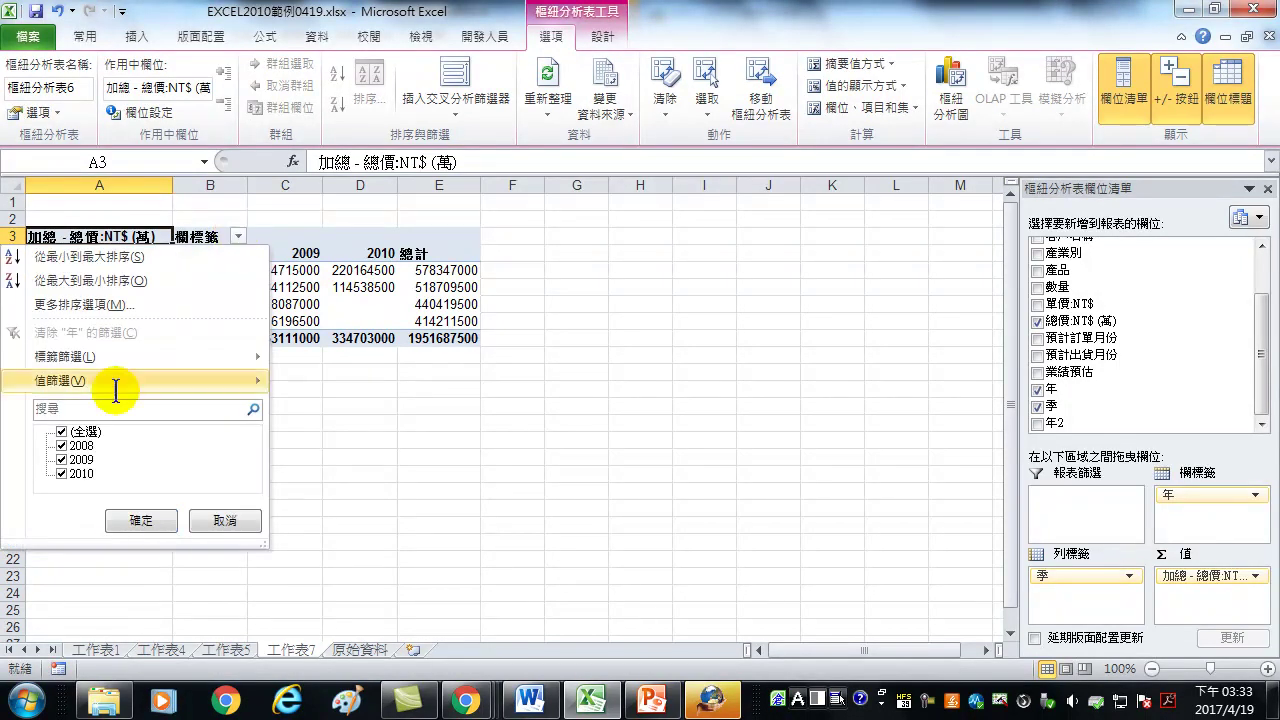
{"action": "left_click", "coordinate": [61, 474]}
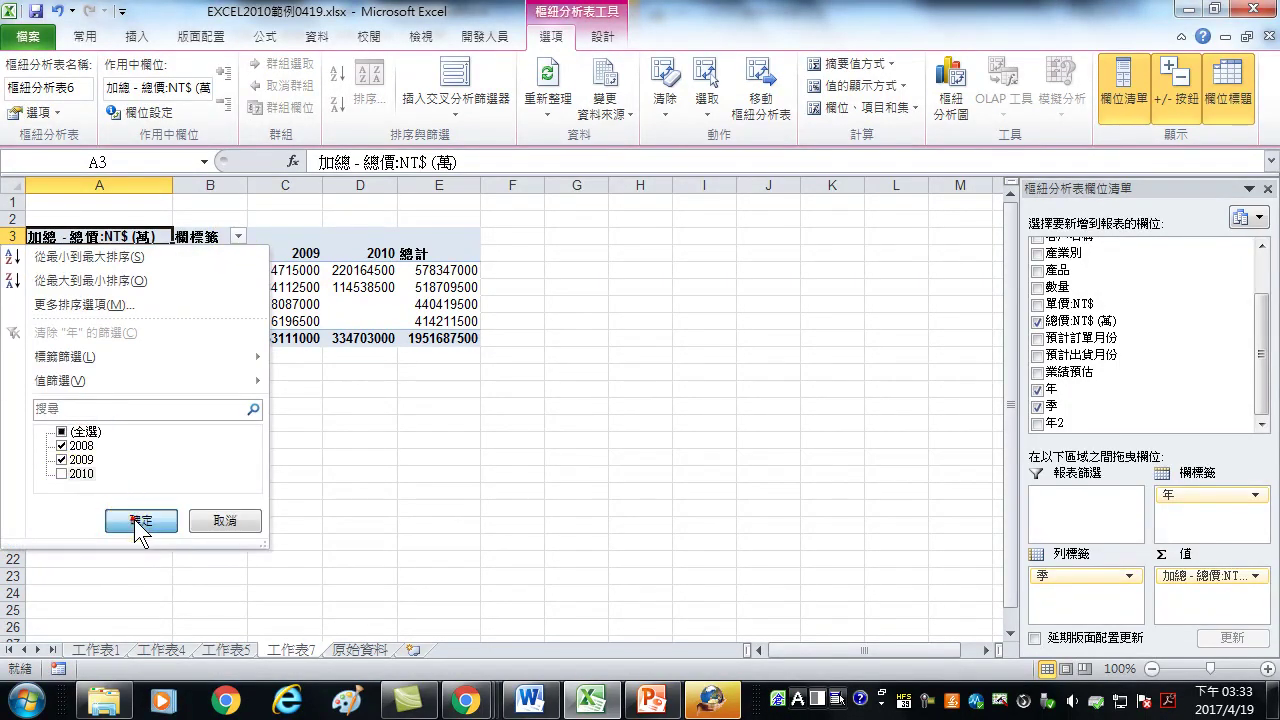
{"action": "left_click", "coordinate": [134, 519]}
Insert a clustered column PivotChart and move it beside the PivotTable.
{"action": "left_click", "coordinate": [300, 300]}
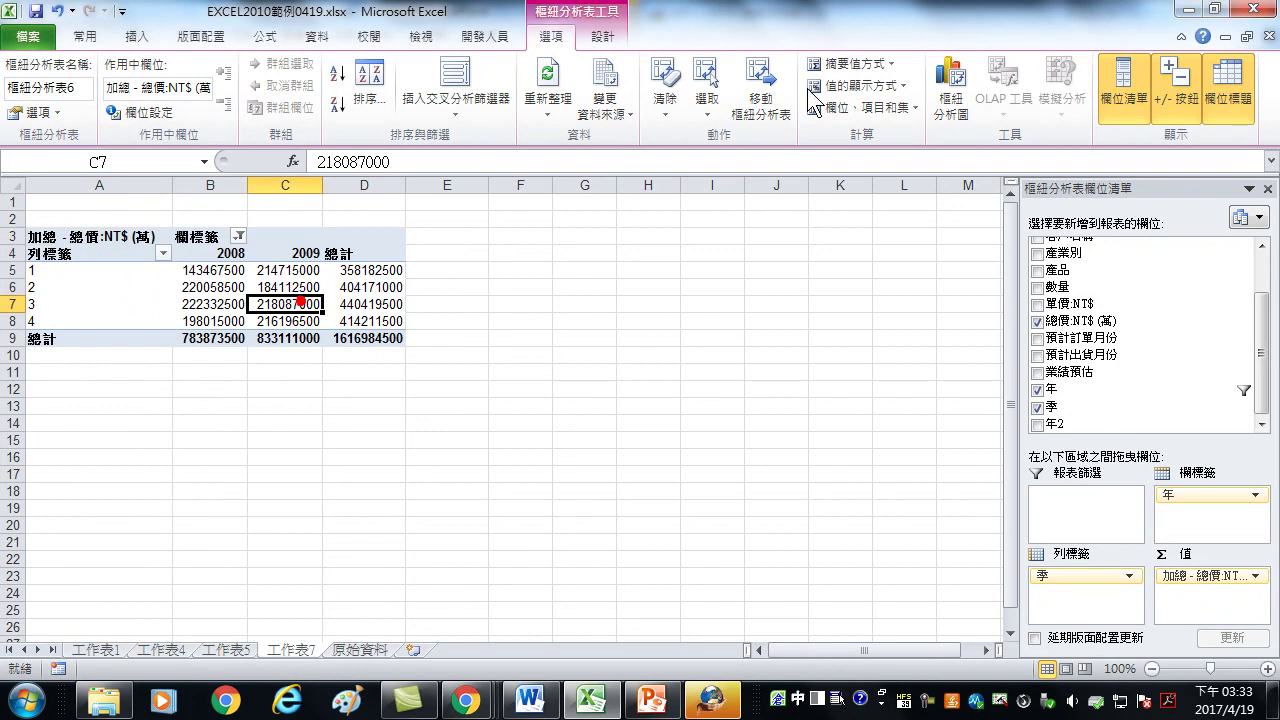
{"action": "left_click", "coordinate": [955, 80]}
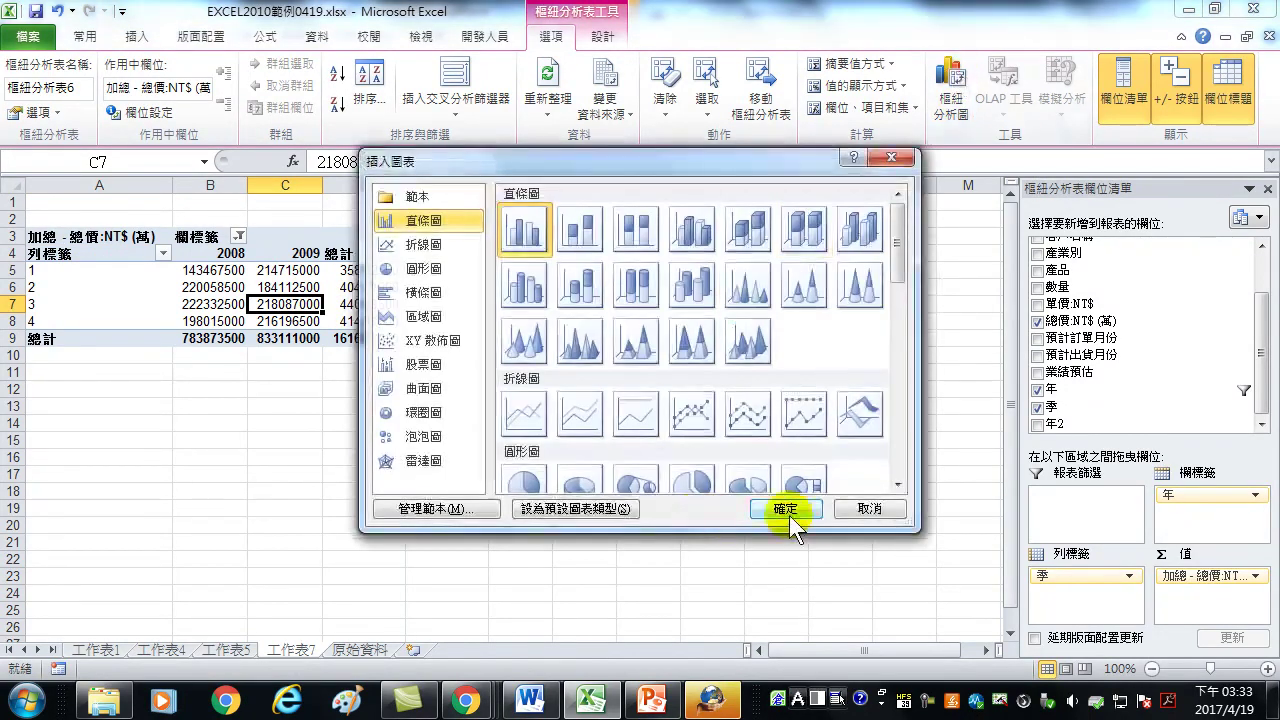
{"action": "left_click", "coordinate": [786, 509]}
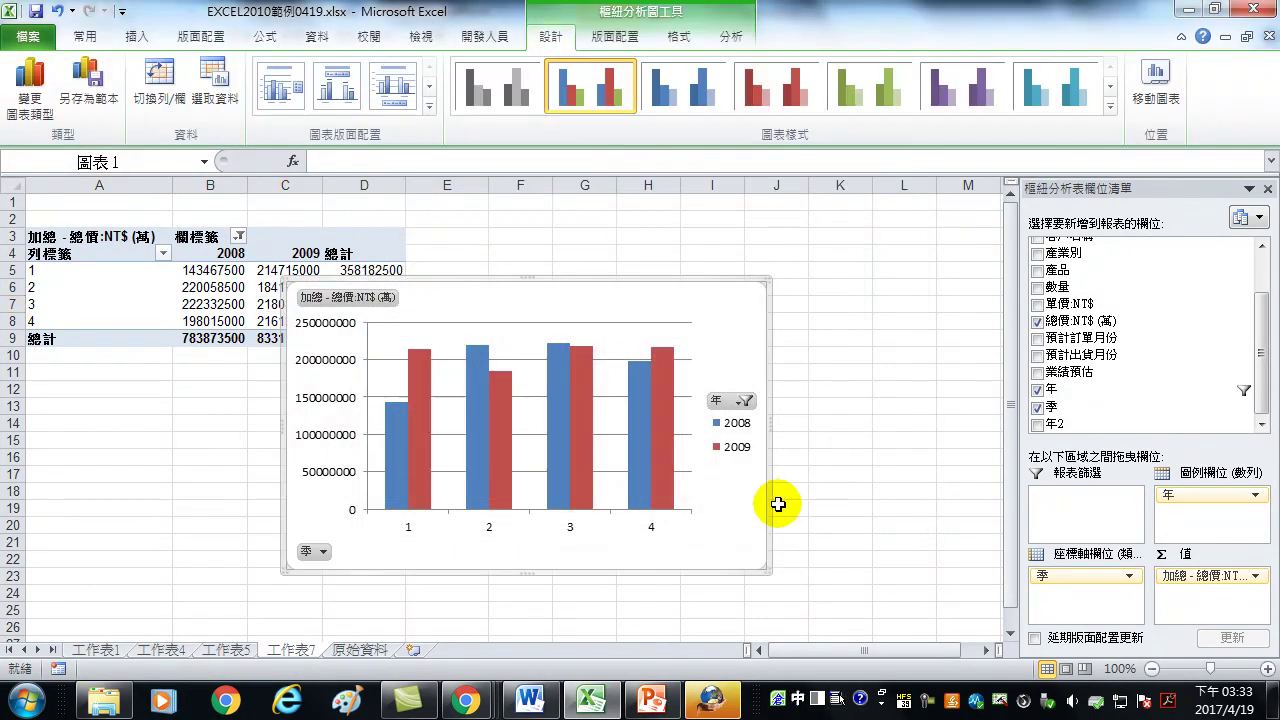
{"action": "left_click_drag", "start_coordinate": [536, 352], "coordinate": [673, 309]}
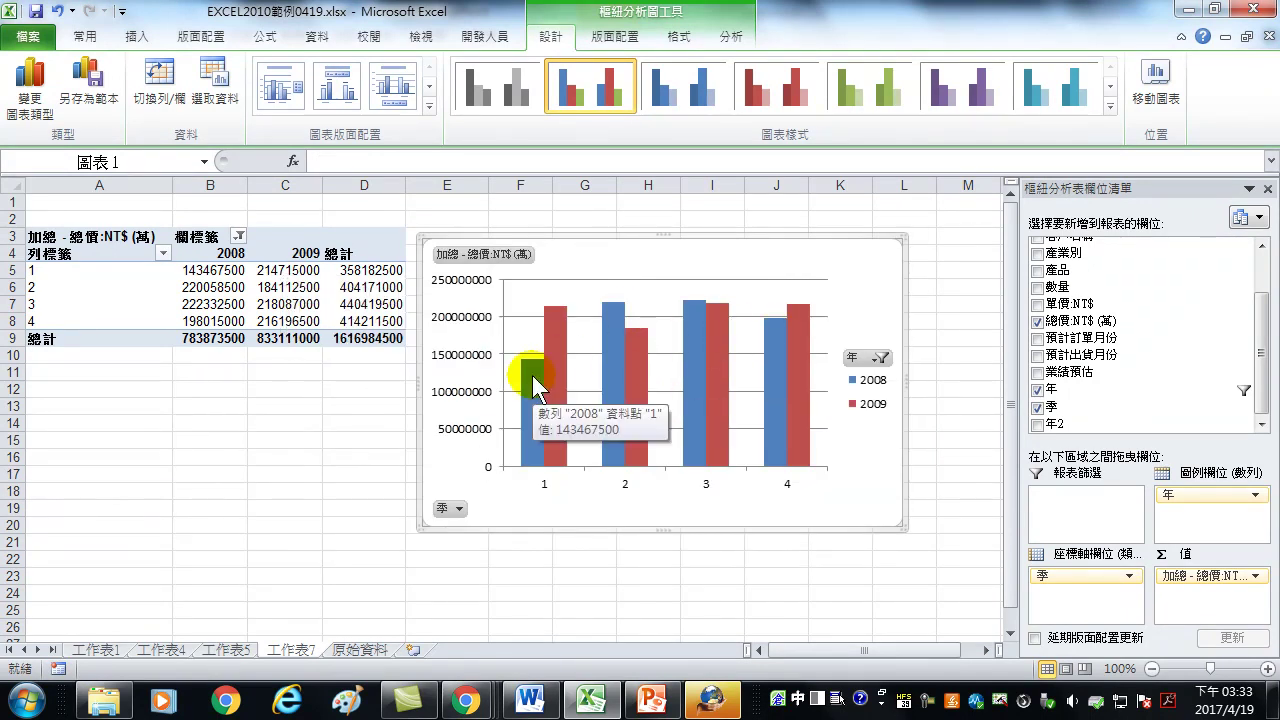
{"action": "mouse_move", "coordinate": [537, 376]}
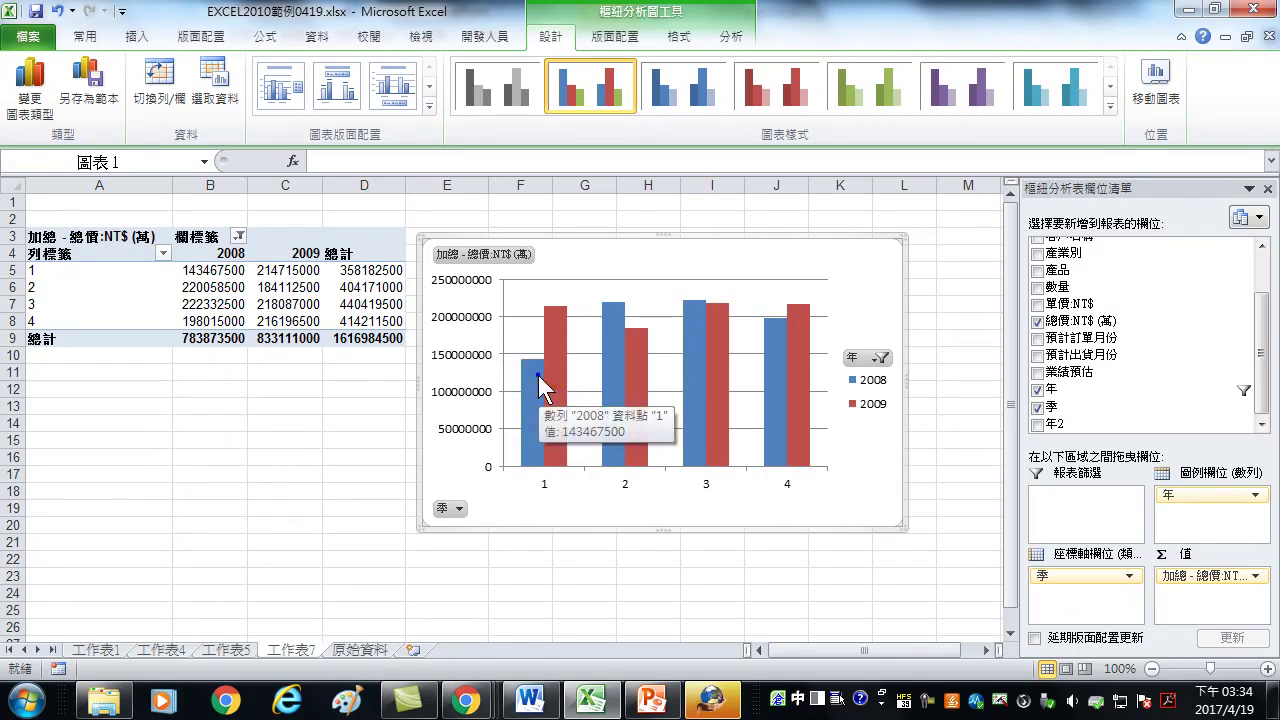
Add linear trendlines to both the 2008 and 2009 chart series.
{"action": "right_click", "coordinate": [539, 377]}
{"action": "left_click", "coordinate": [610, 572]}
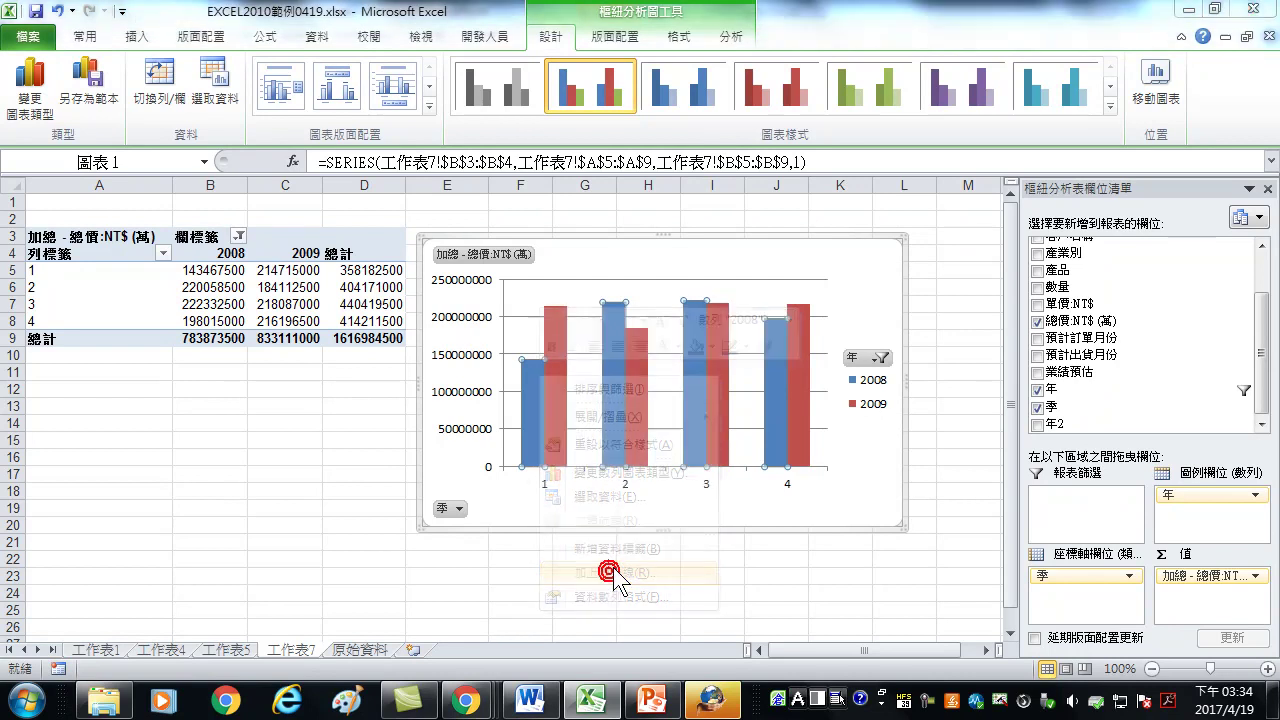
{"action": "left_click", "coordinate": [818, 580]}
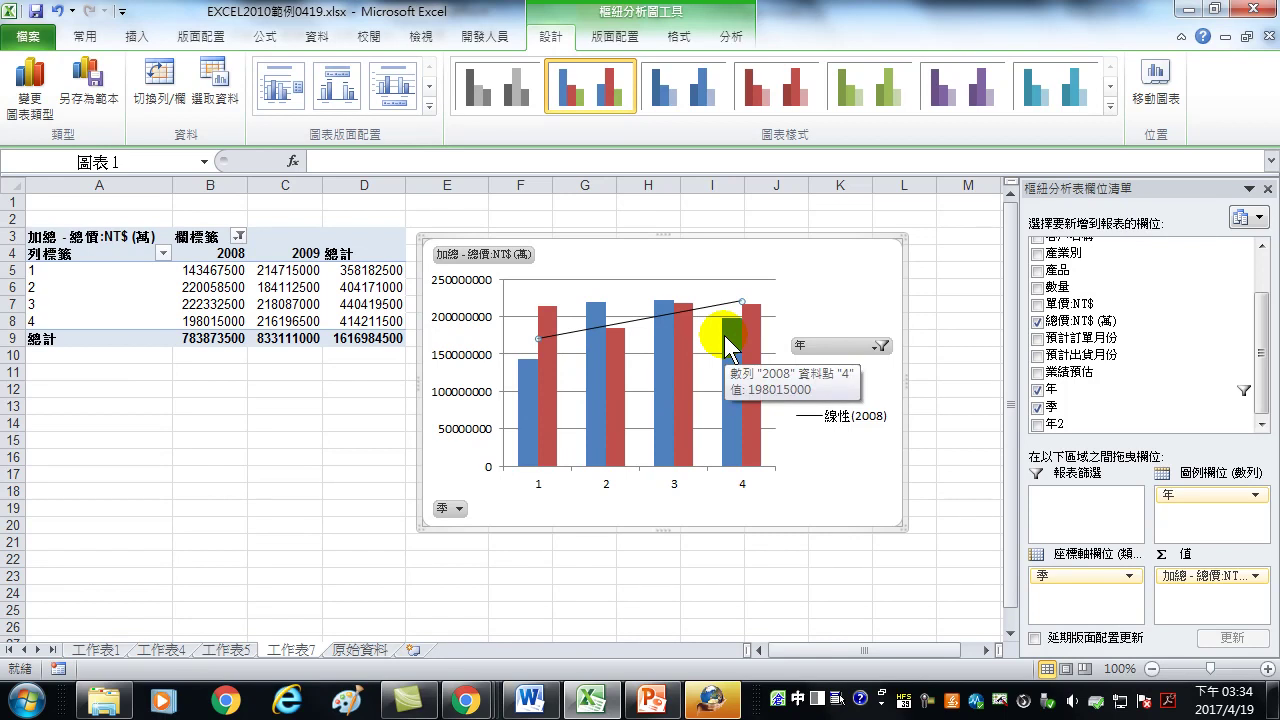
{"action": "right_click", "coordinate": [550, 316]}
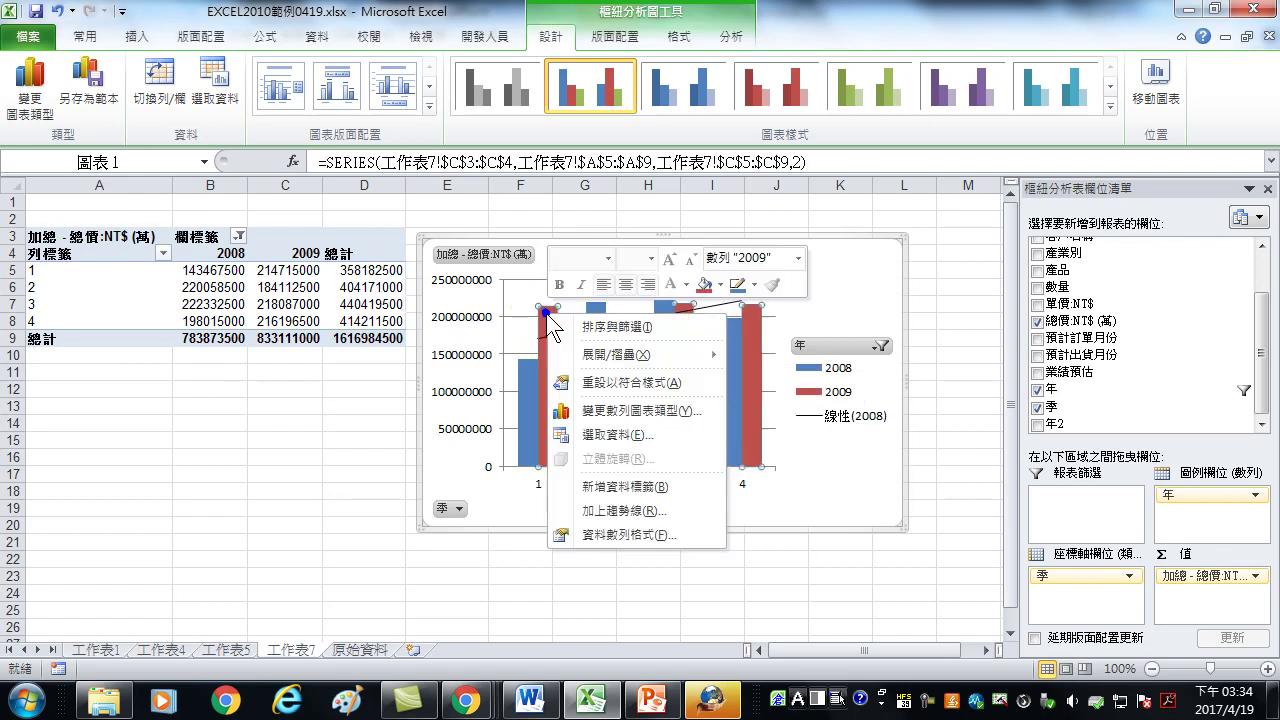
{"action": "left_click", "coordinate": [625, 510]}
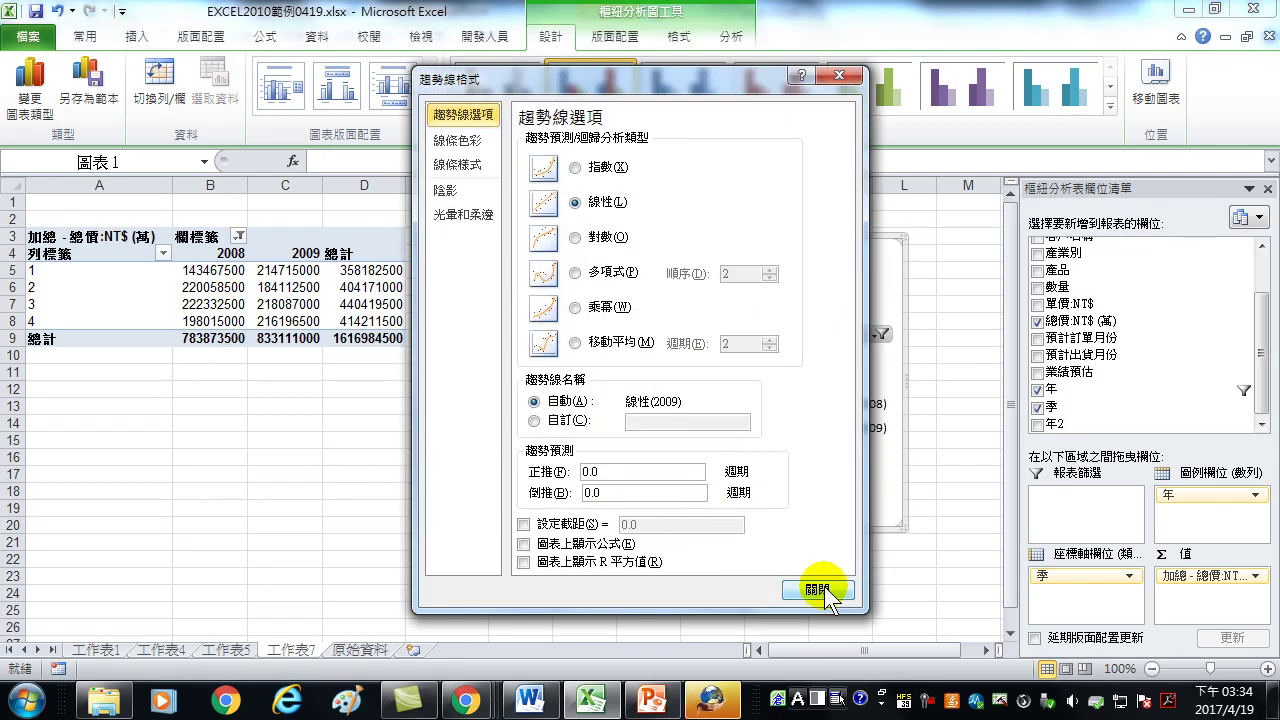
{"action": "left_click", "coordinate": [817, 589]}
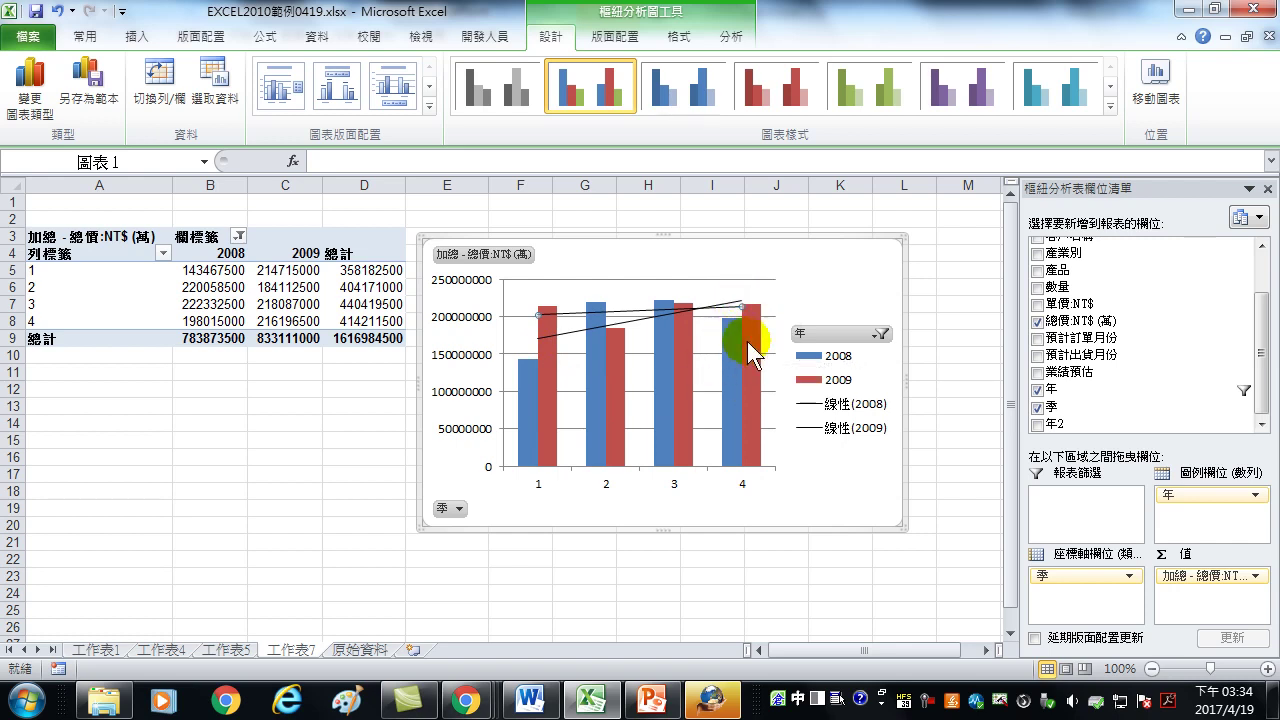
{"action": "left_click", "coordinate": [573, 333]}
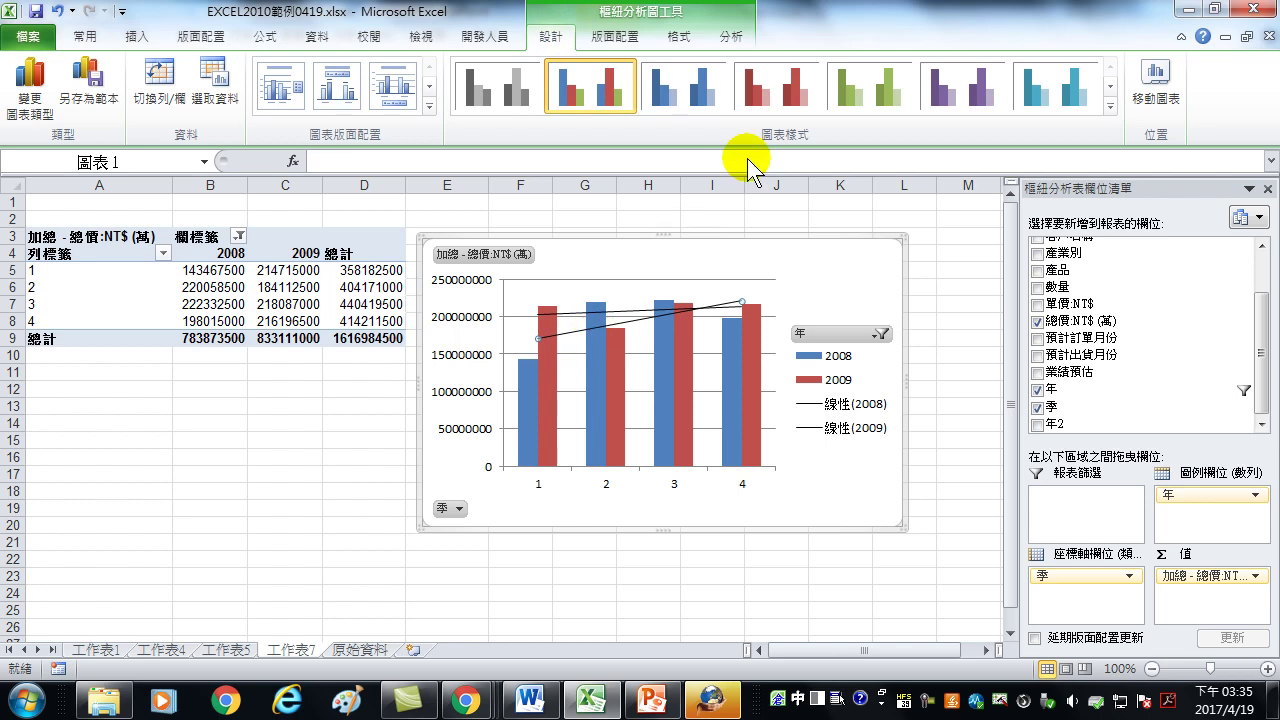
Color the 2008 trendline light blue and the 2009 trendline standard red.
{"action": "left_click", "coordinate": [680, 37]}
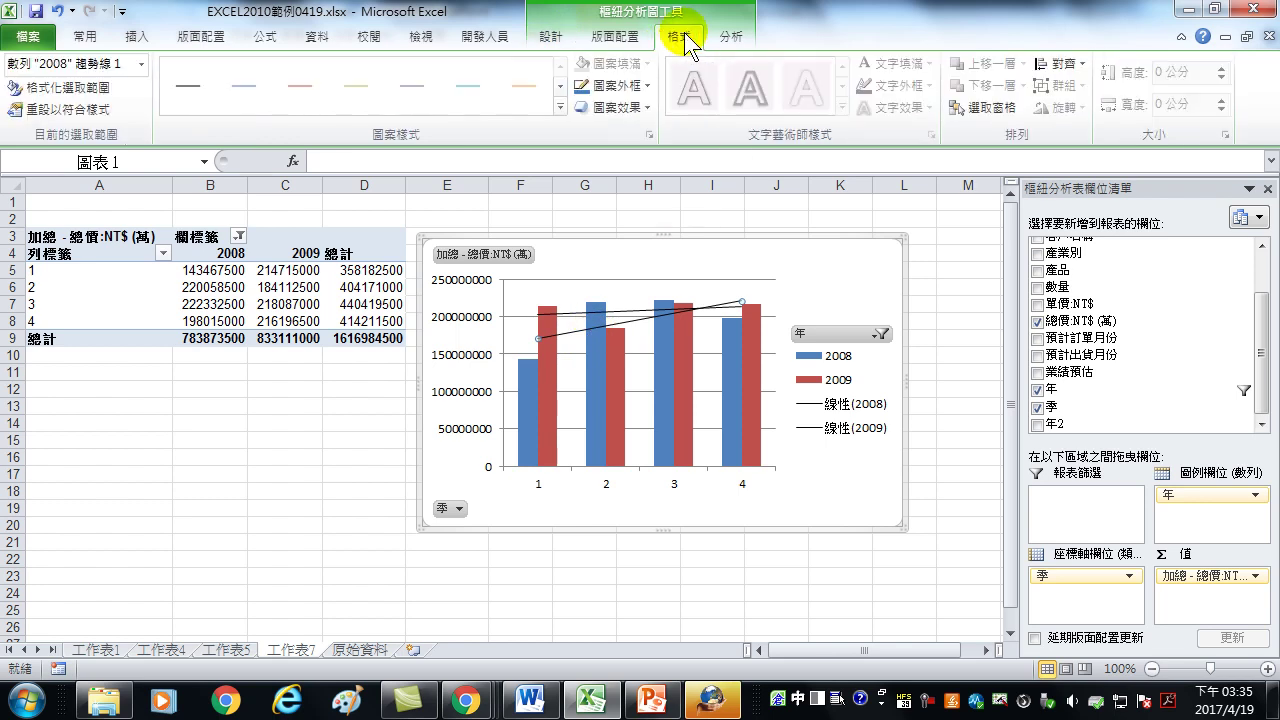
{"action": "left_click", "coordinate": [612, 86]}
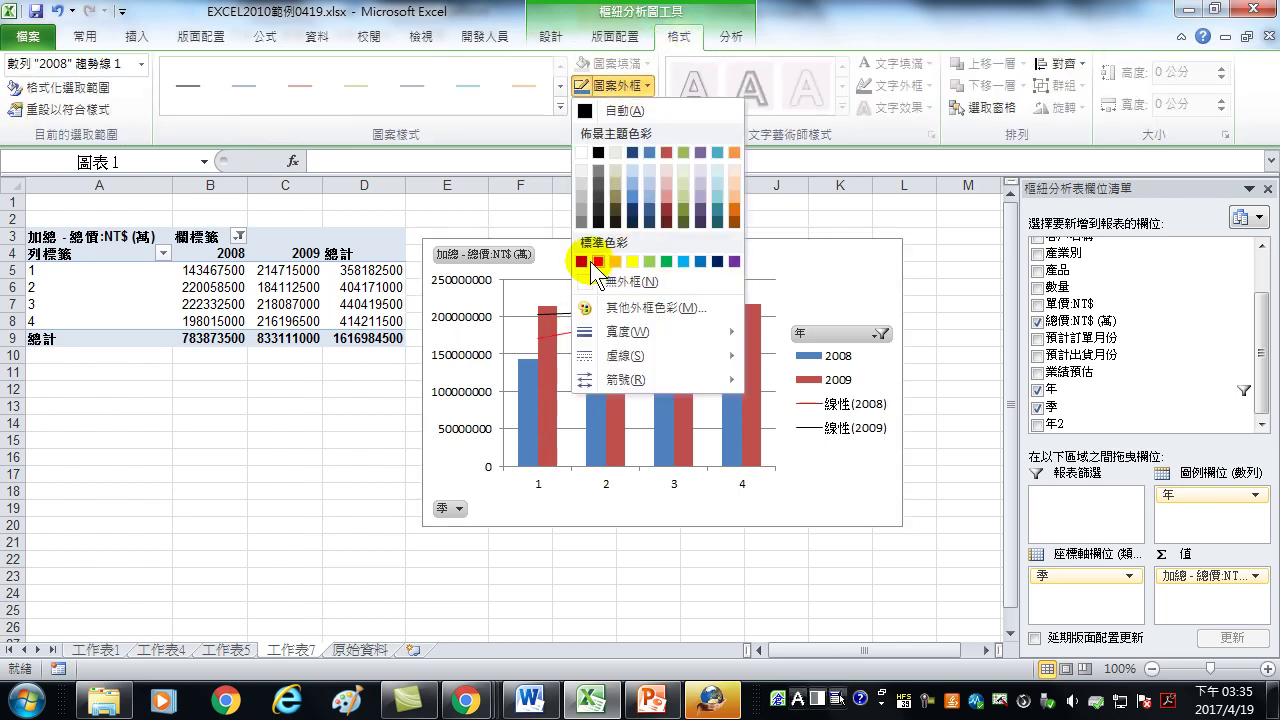
{"action": "left_click", "coordinate": [632, 186]}
{"action": "left_click", "coordinate": [570, 320]}
{"action": "left_click", "coordinate": [610, 84]}
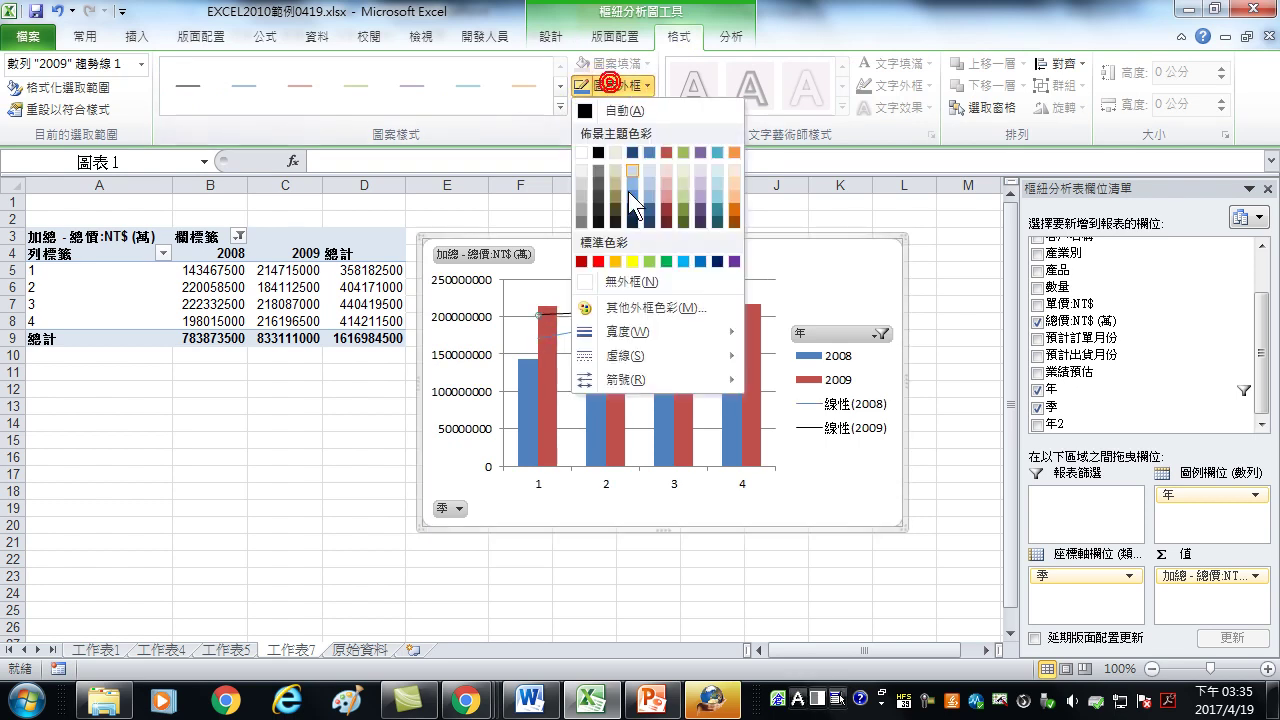
{"action": "left_click", "coordinate": [598, 261]}
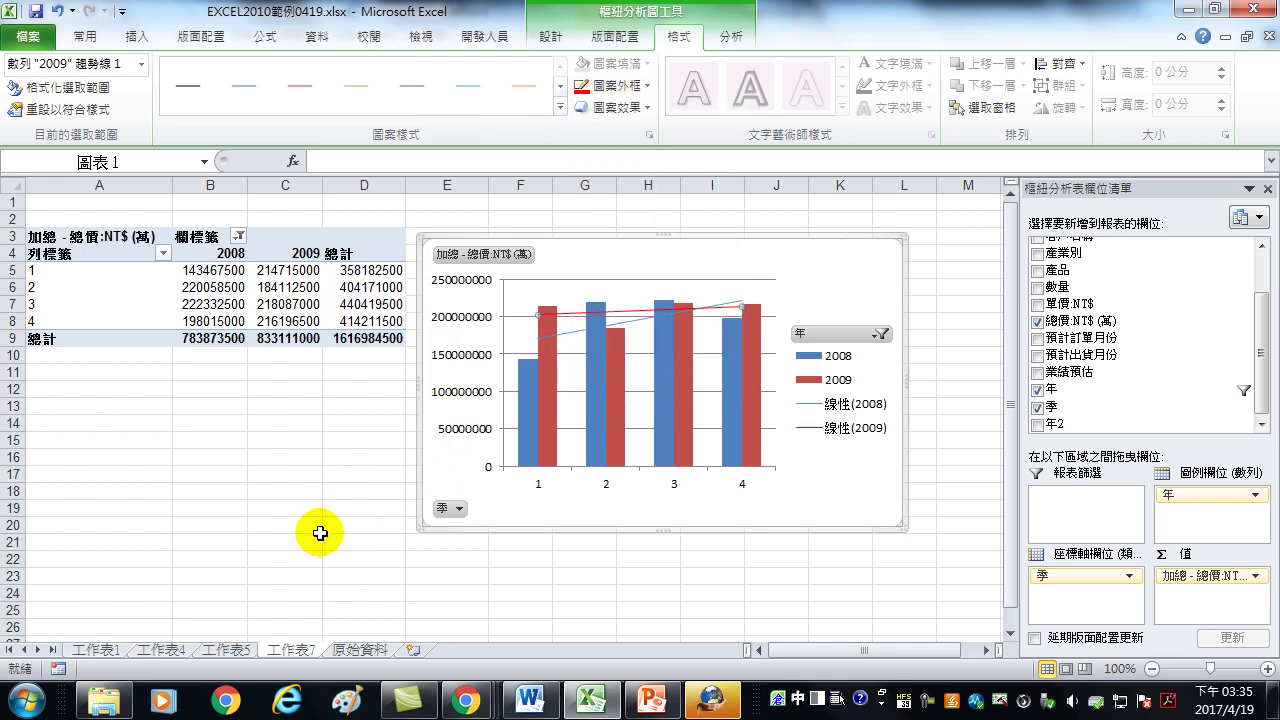
{"action": "left_click", "coordinate": [624, 84]}
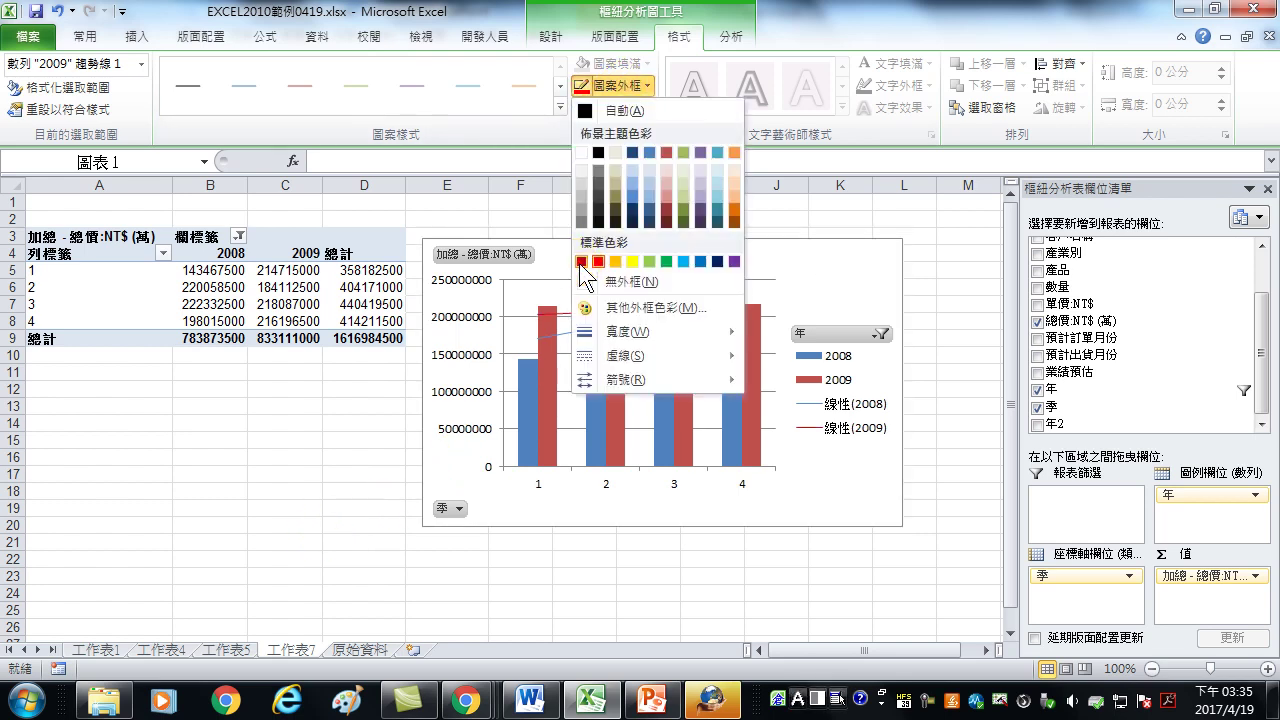
{"action": "left_click", "coordinate": [580, 262]}
Copy the whole PivotChart and switch to the PowerPoint presentation.
{"action": "left_click", "coordinate": [866, 259]}
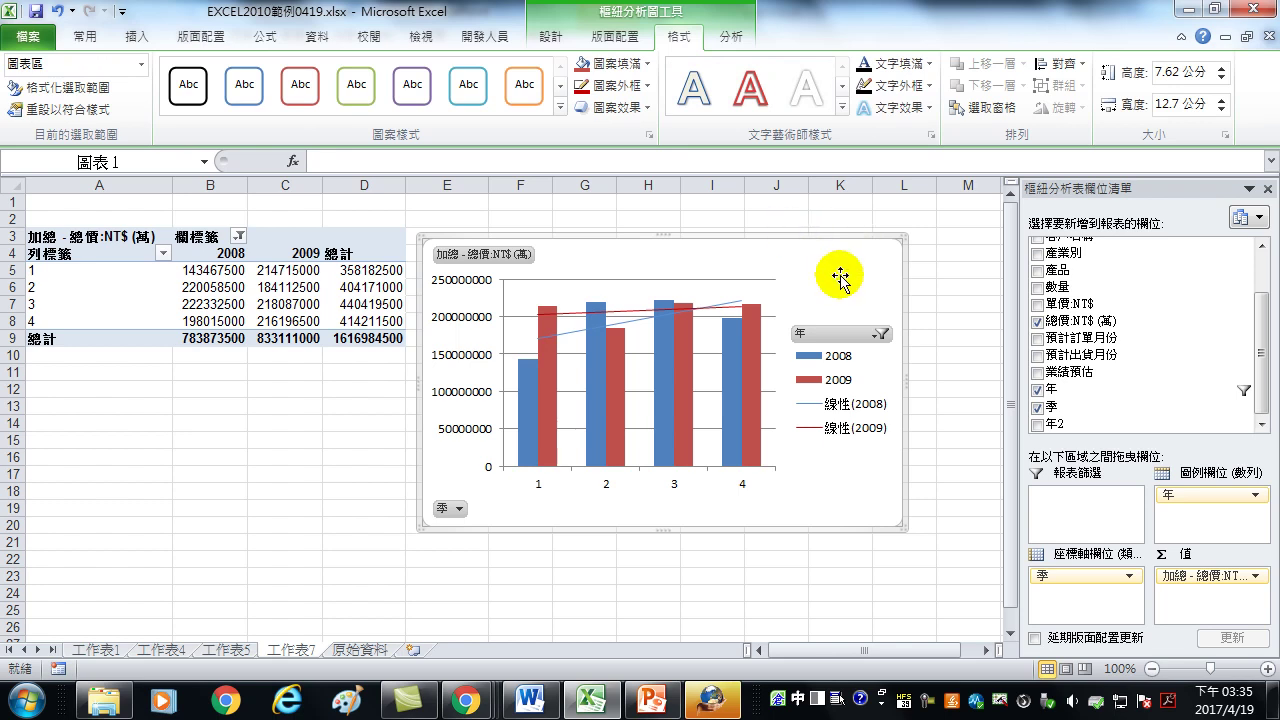
{"action": "right_click", "coordinate": [843, 272]}
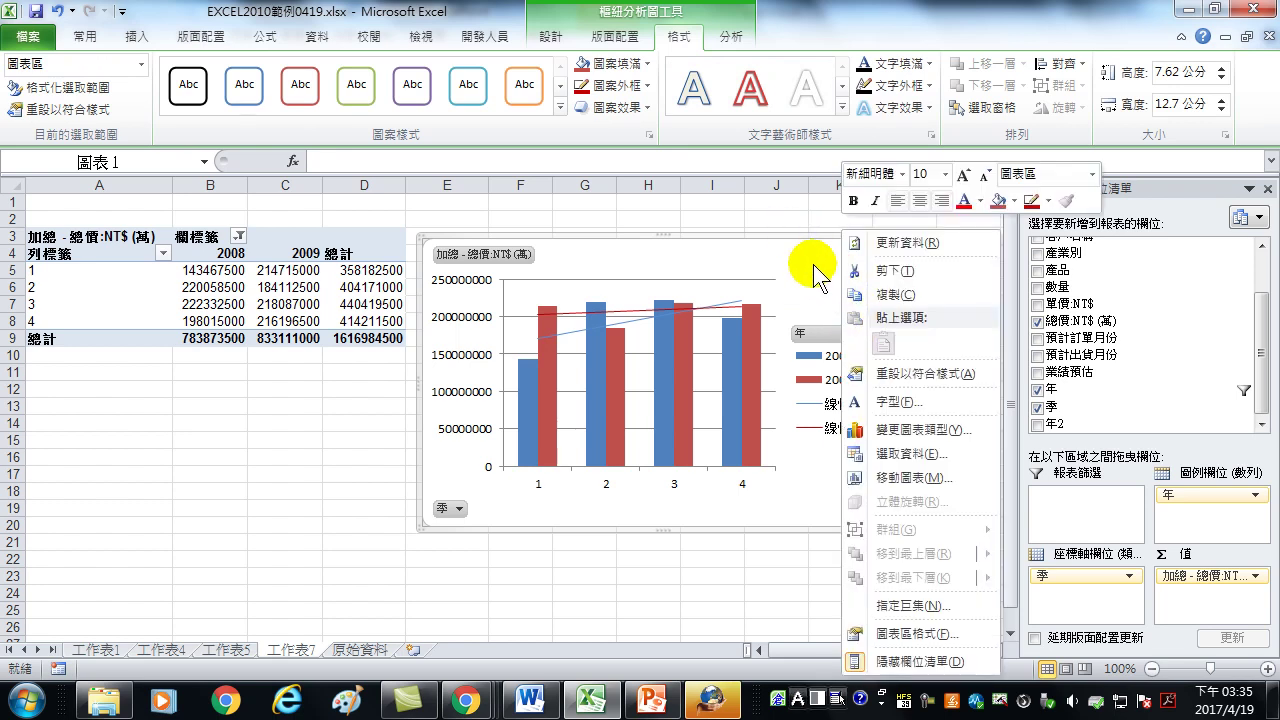
{"action": "left_click", "coordinate": [885, 294]}
{"action": "left_click", "coordinate": [655, 700]}
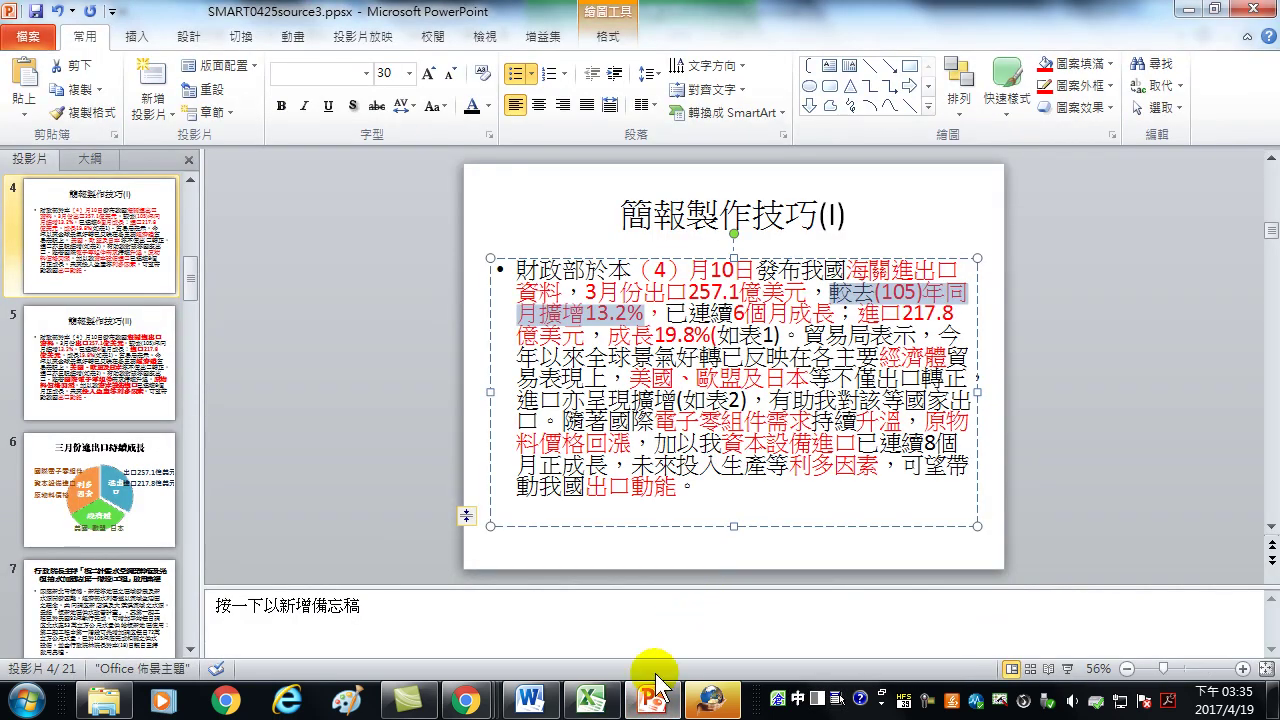
Add a new slide after slide 21, the last slide.
{"action": "scroll", "coordinate": [120, 571], "scroll_direction": "down", "scroll_amount": 8}
{"action": "scroll", "coordinate": [110, 558], "scroll_direction": "down", "scroll_amount": 7}
{"action": "left_click", "coordinate": [99, 484]}
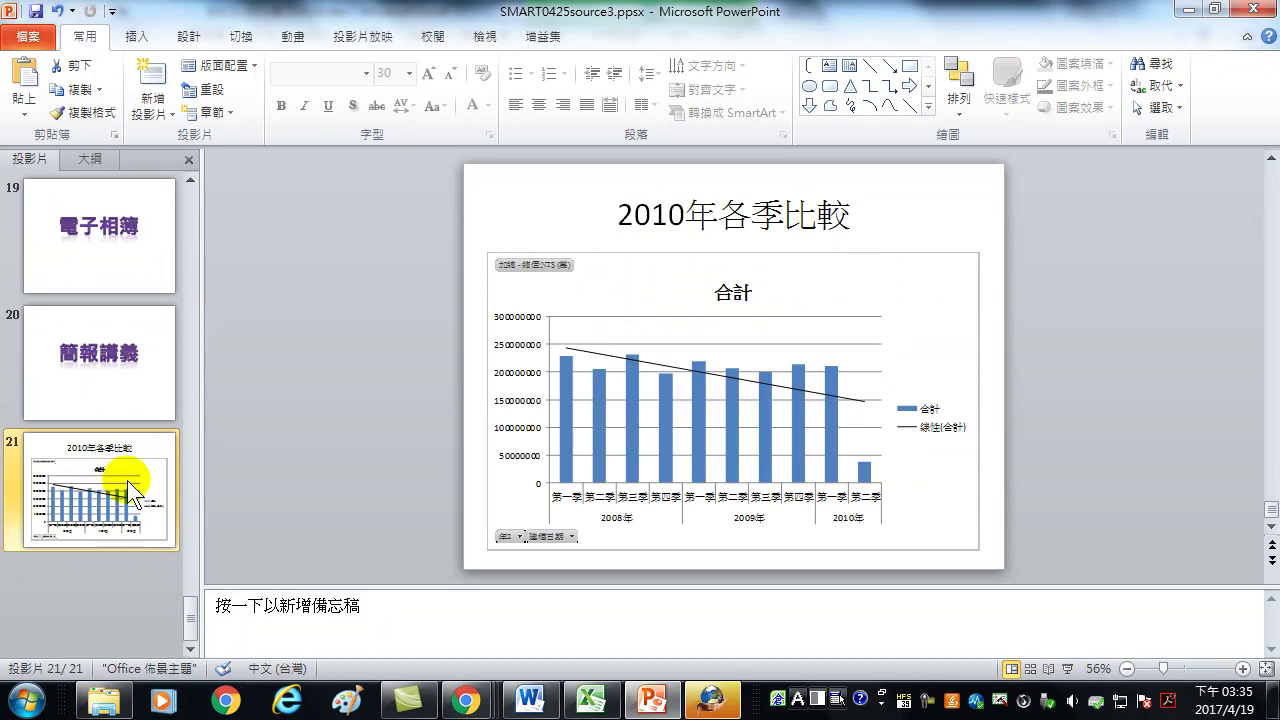
{"action": "left_click", "coordinate": [150, 80]}
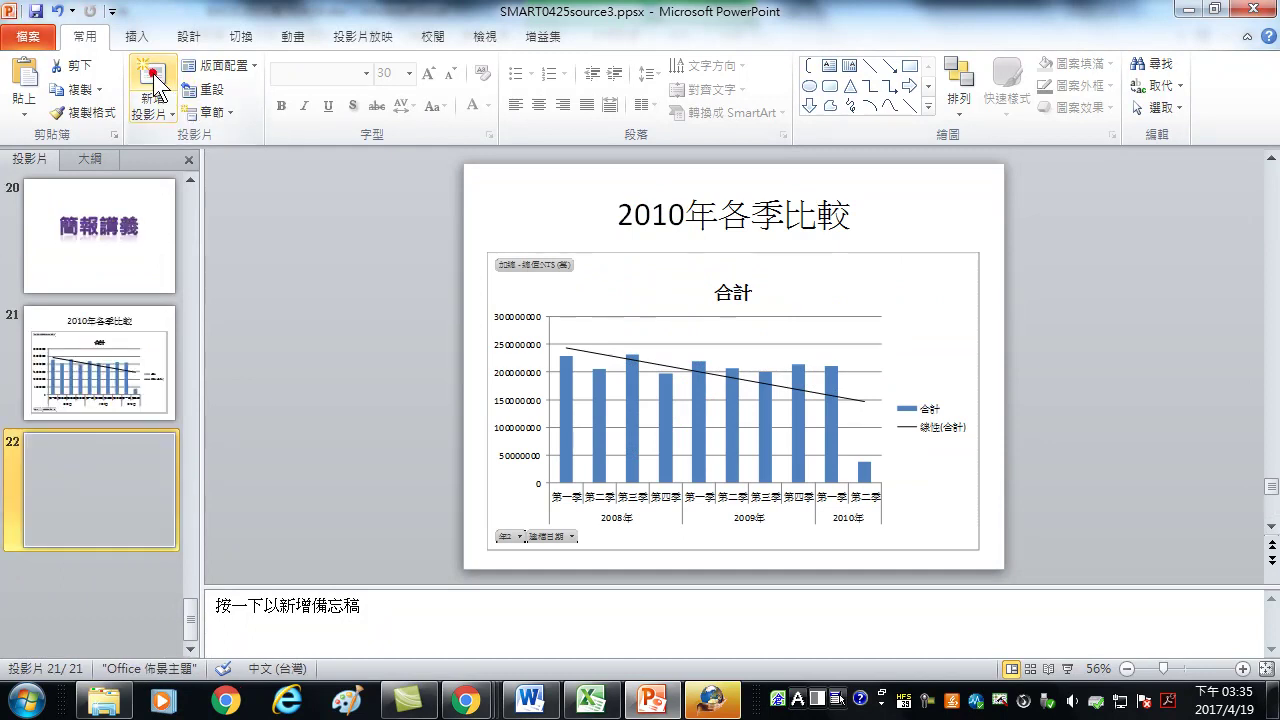
Paste the Excel chart as a link, enlarge it and position it below the title.
{"action": "right_click", "coordinate": [372, 276]}
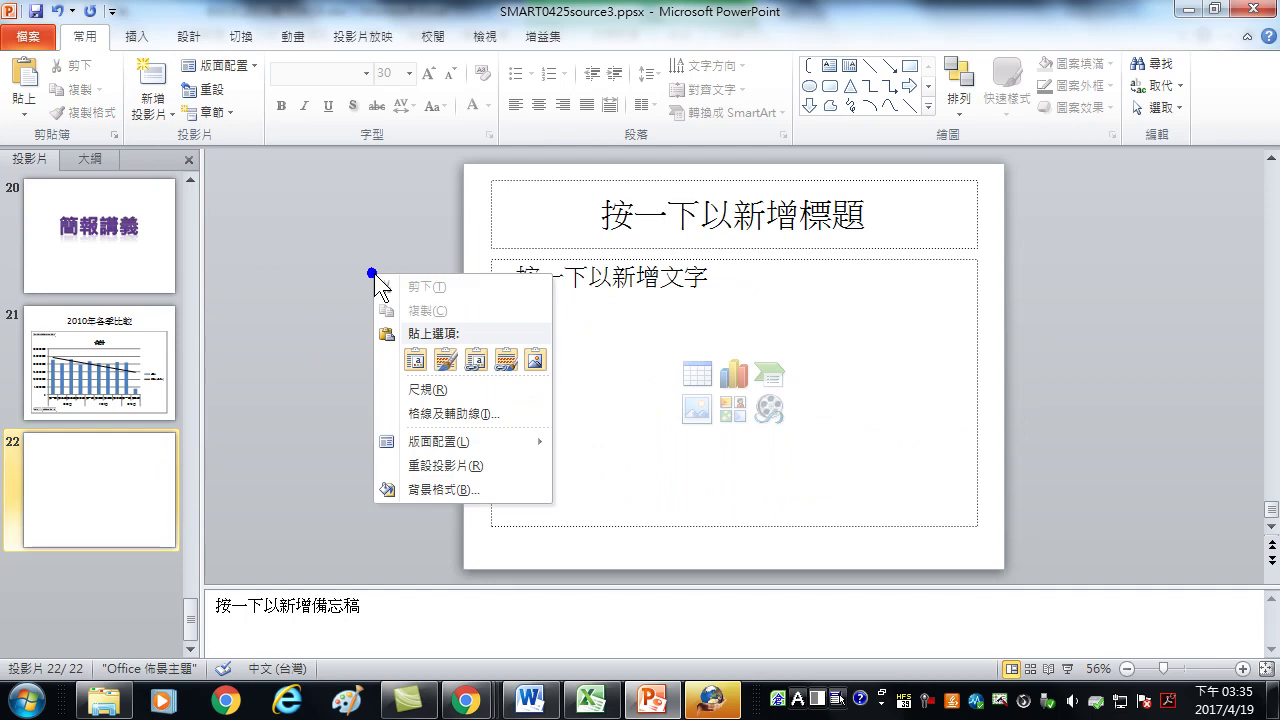
{"action": "left_click", "coordinate": [24, 105]}
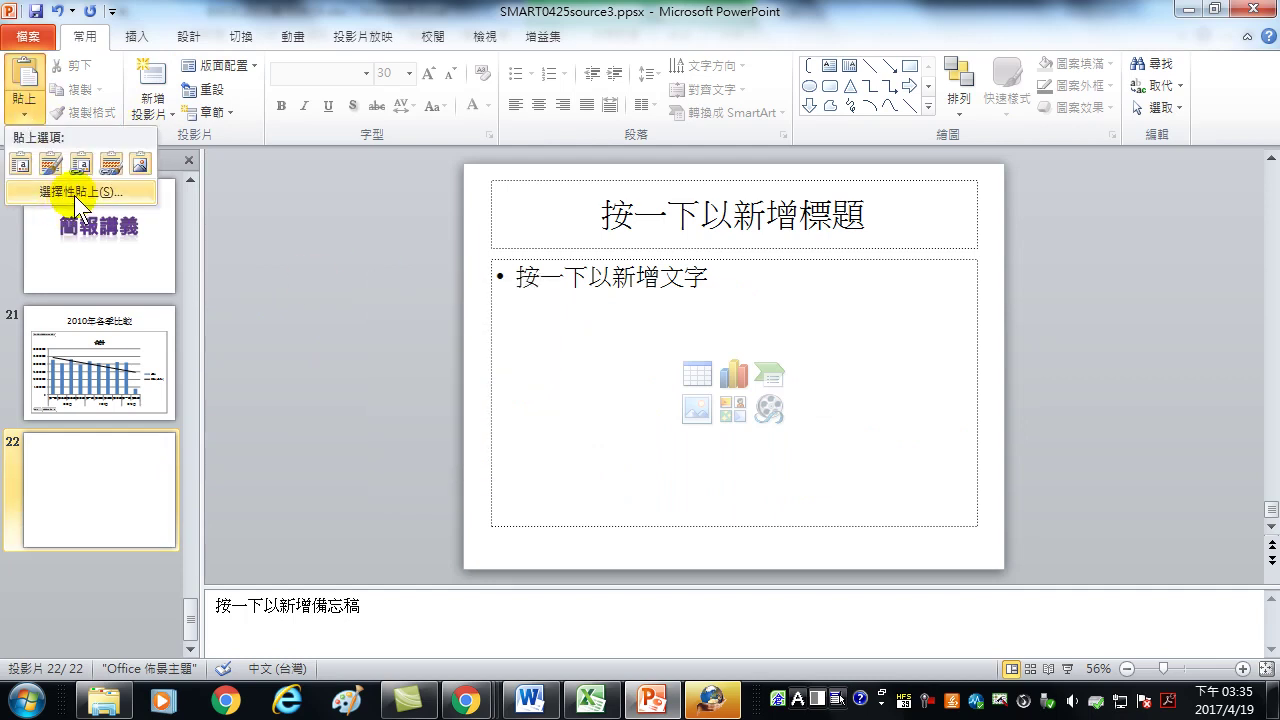
{"action": "left_click", "coordinate": [74, 195]}
{"action": "left_click", "coordinate": [274, 470]}
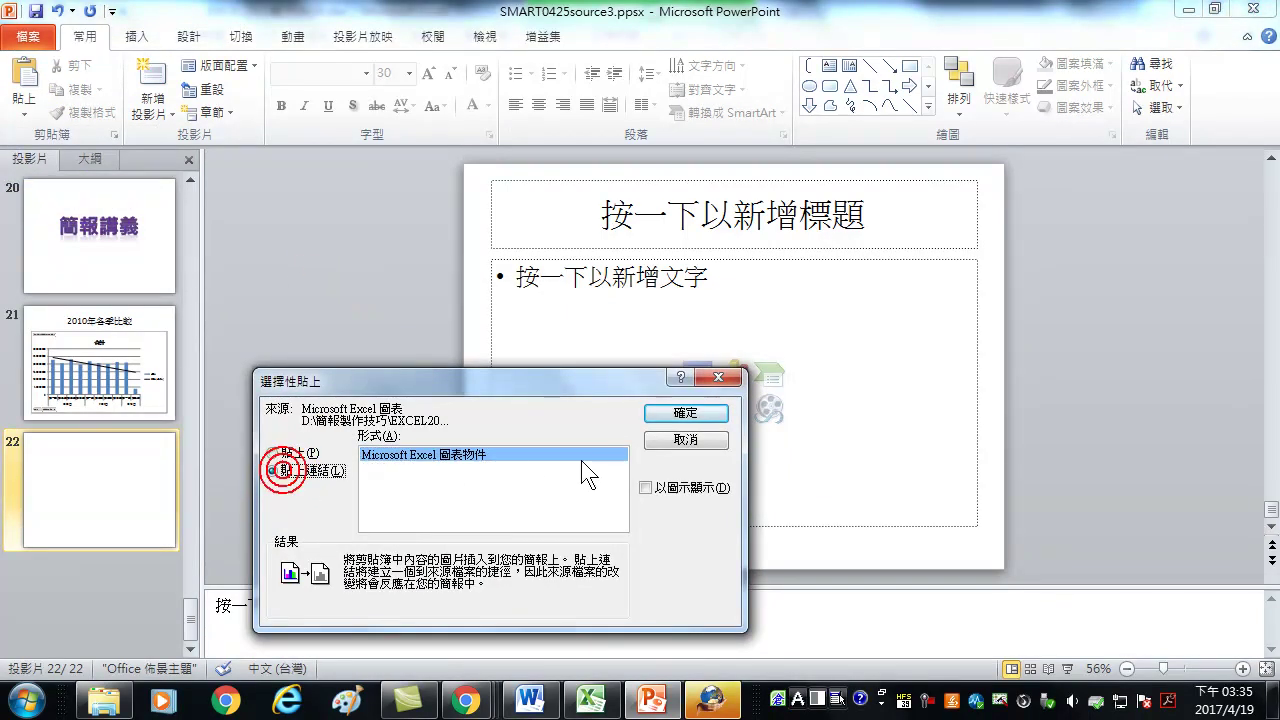
{"action": "left_click", "coordinate": [674, 413]}
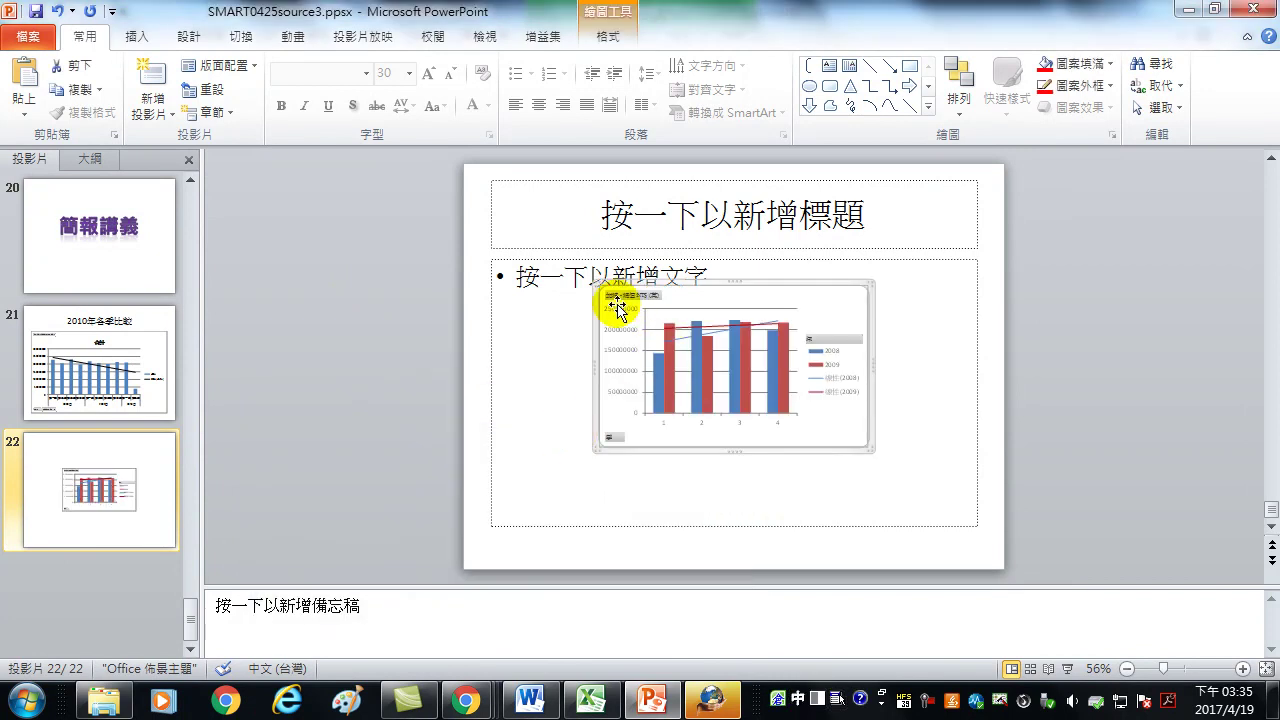
{"action": "left_click_drag", "start_coordinate": [596, 450], "coordinate": [480, 509]}
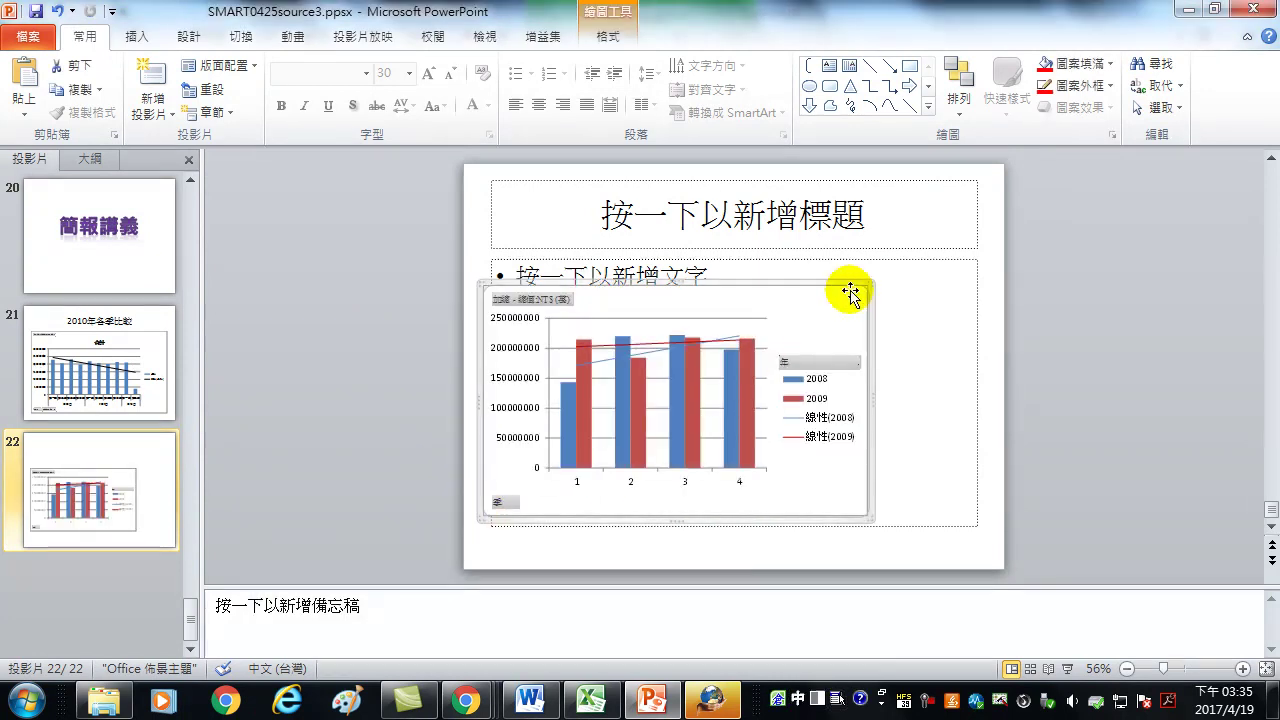
{"action": "left_click_drag", "start_coordinate": [869, 286], "coordinate": [975, 273]}
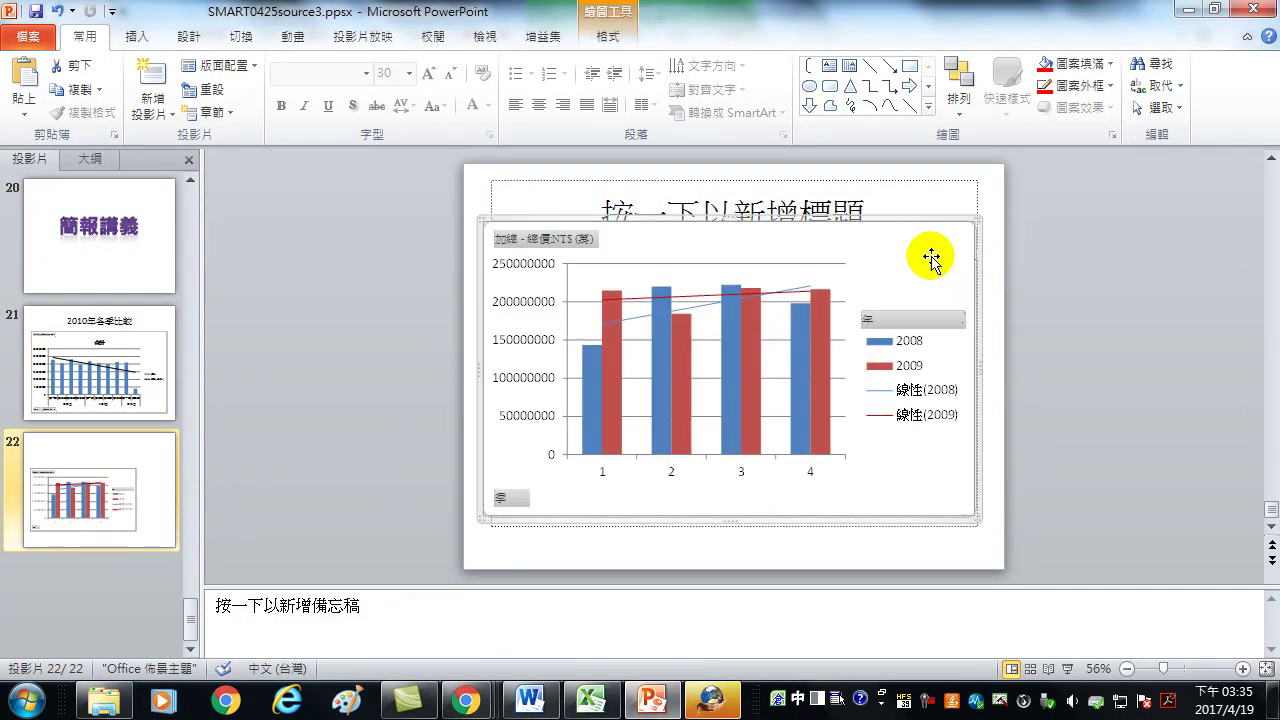
{"action": "left_click_drag", "start_coordinate": [915, 216], "coordinate": [917, 251]}
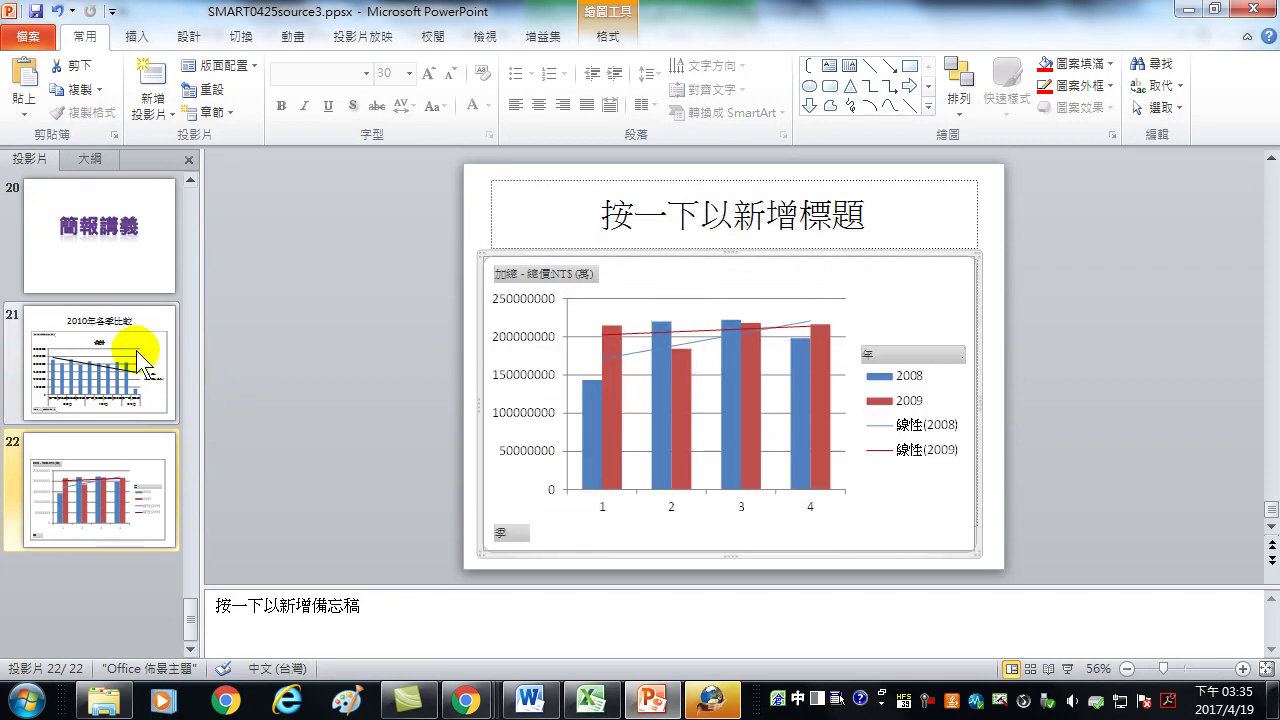
{"action": "left_click", "coordinate": [150, 358]}
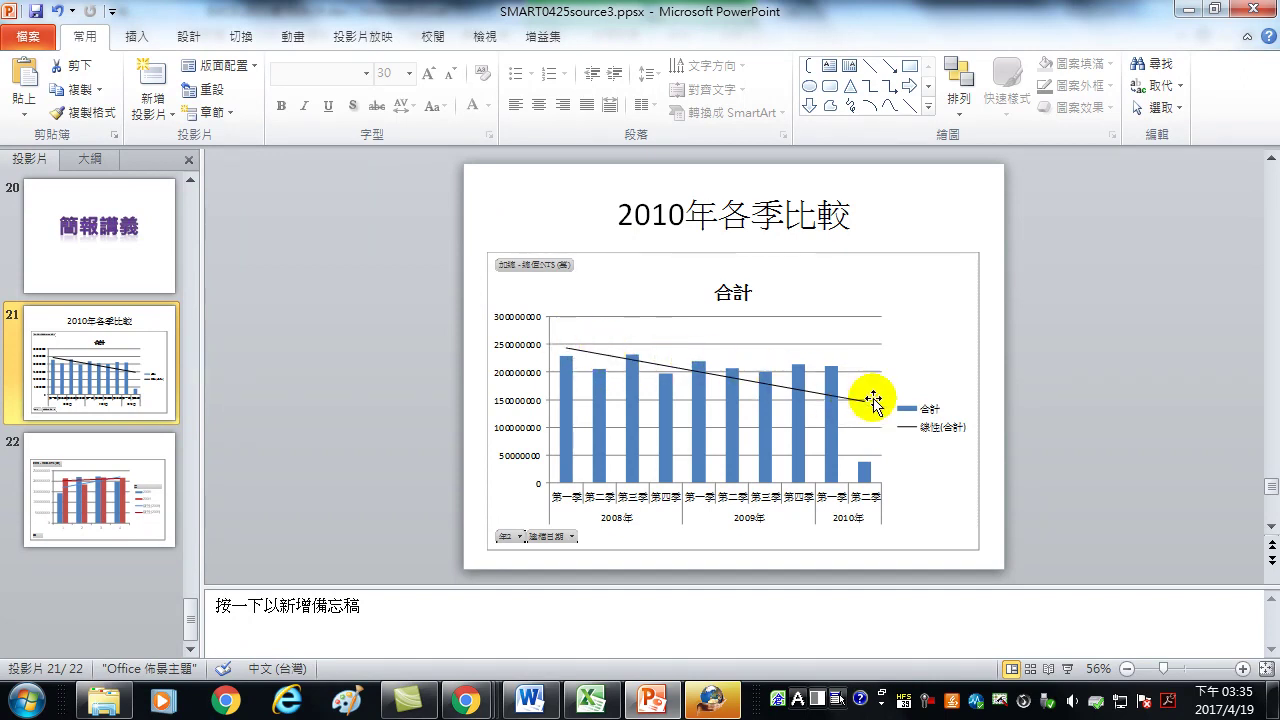
{"action": "left_click", "coordinate": [129, 477]}
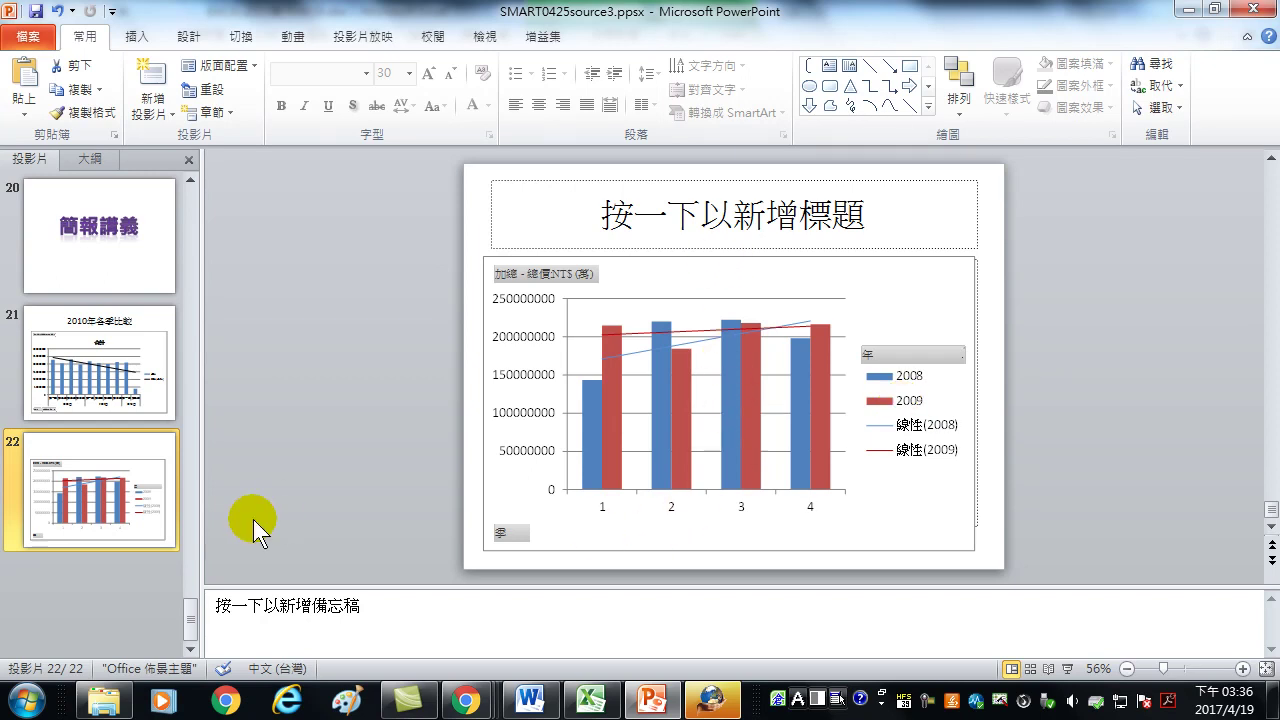
Rename sheet 工作表7 to 同期 and sheet 工作表5 to 比較.
{"action": "left_click", "coordinate": [590, 700]}
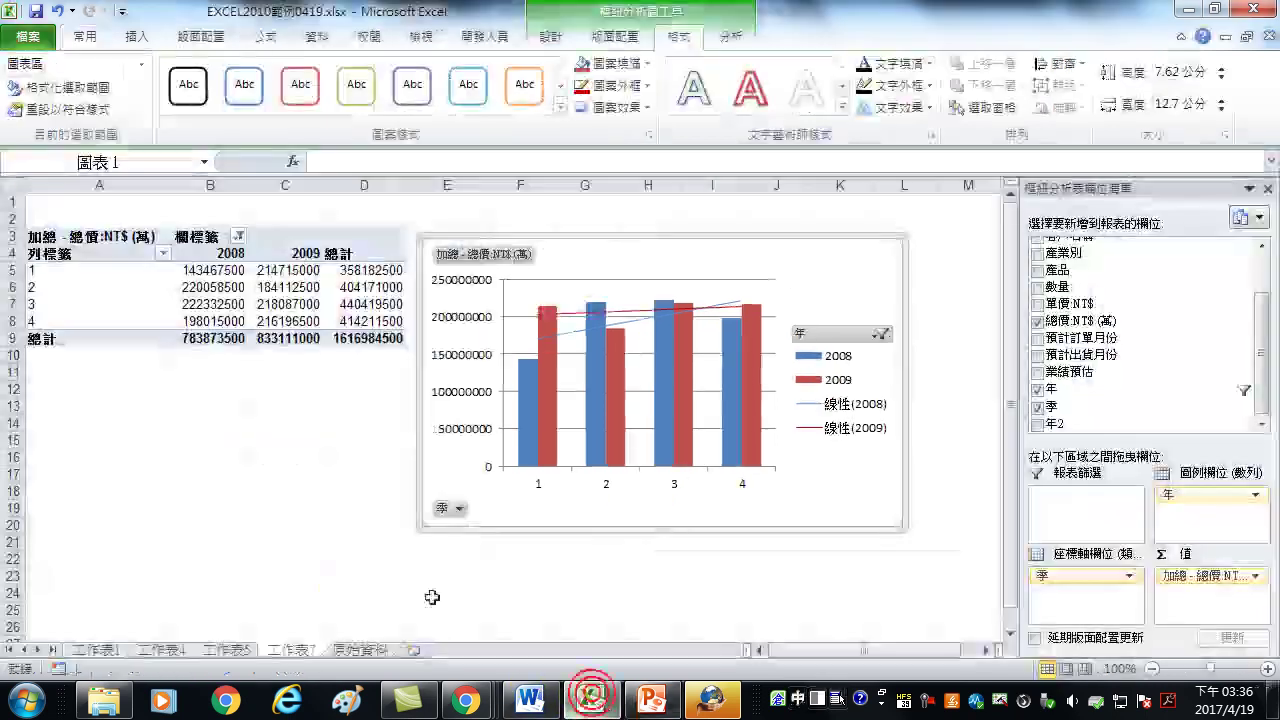
{"action": "double_click", "coordinate": [291, 650]}
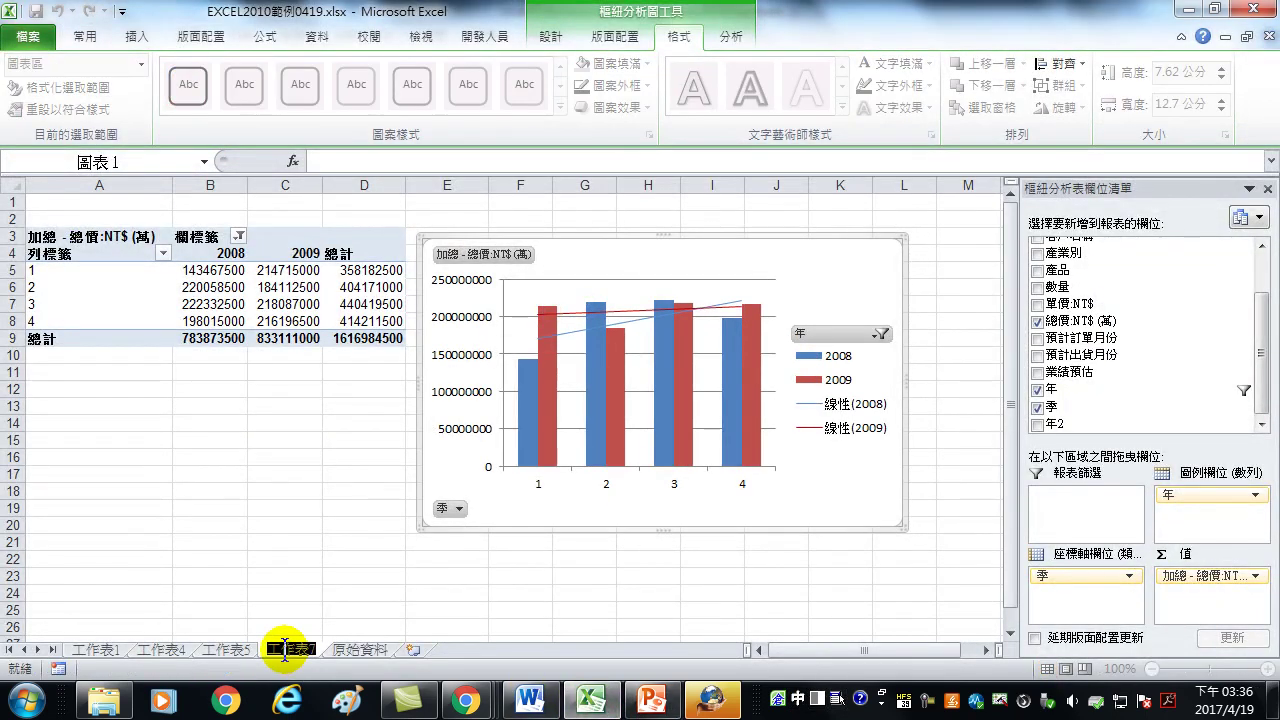
{"action": "type", "text": "同期"}
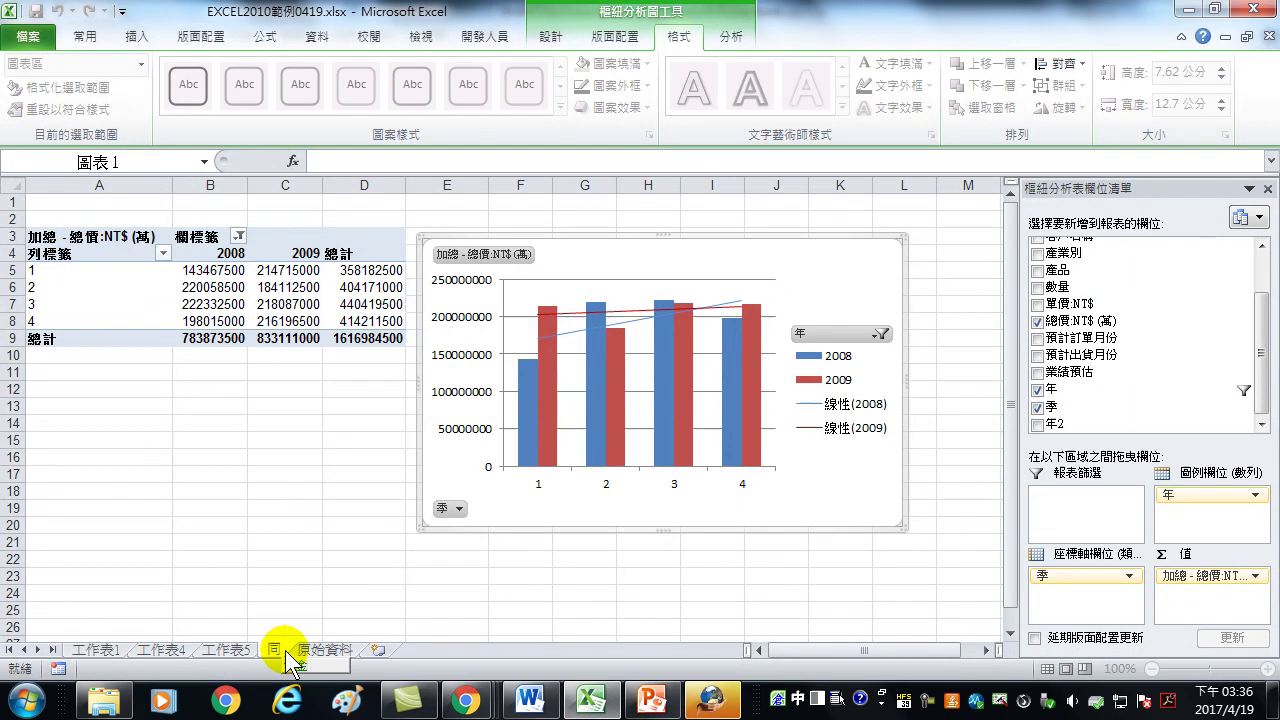
{"action": "left_click", "coordinate": [232, 649]}
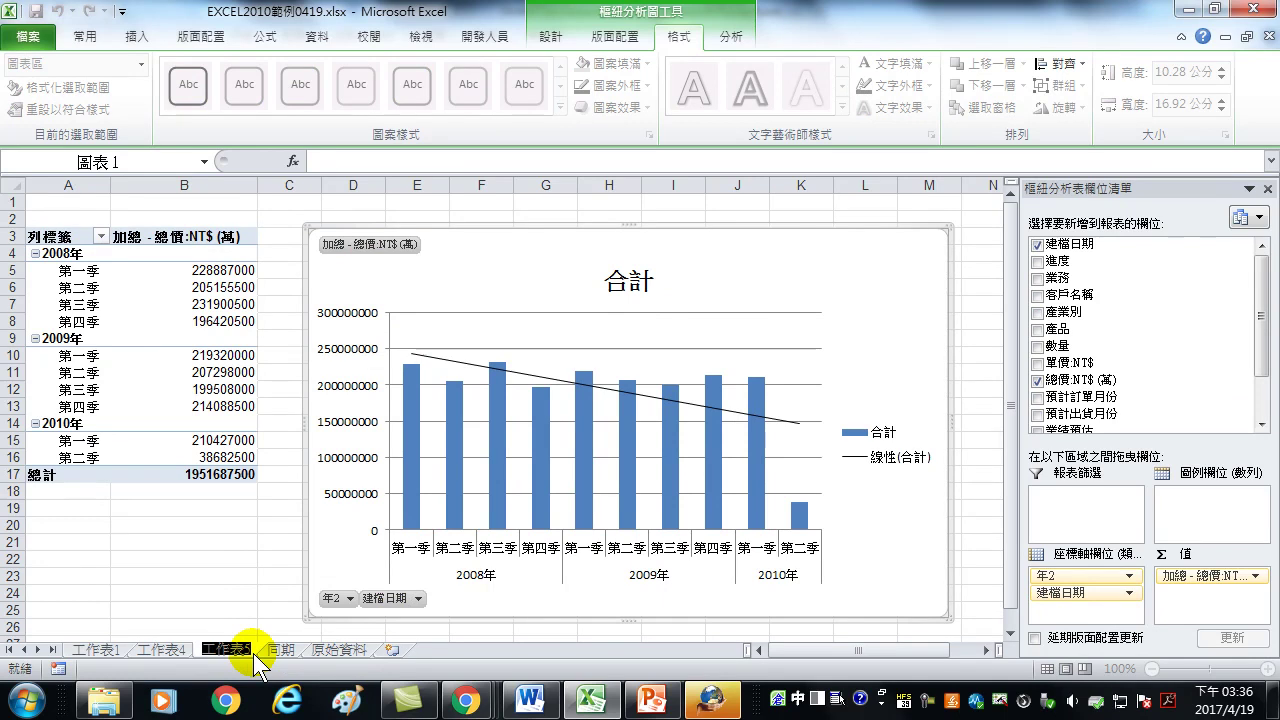
{"action": "left_click_drag", "start_coordinate": [255, 655], "coordinate": [256, 666]}
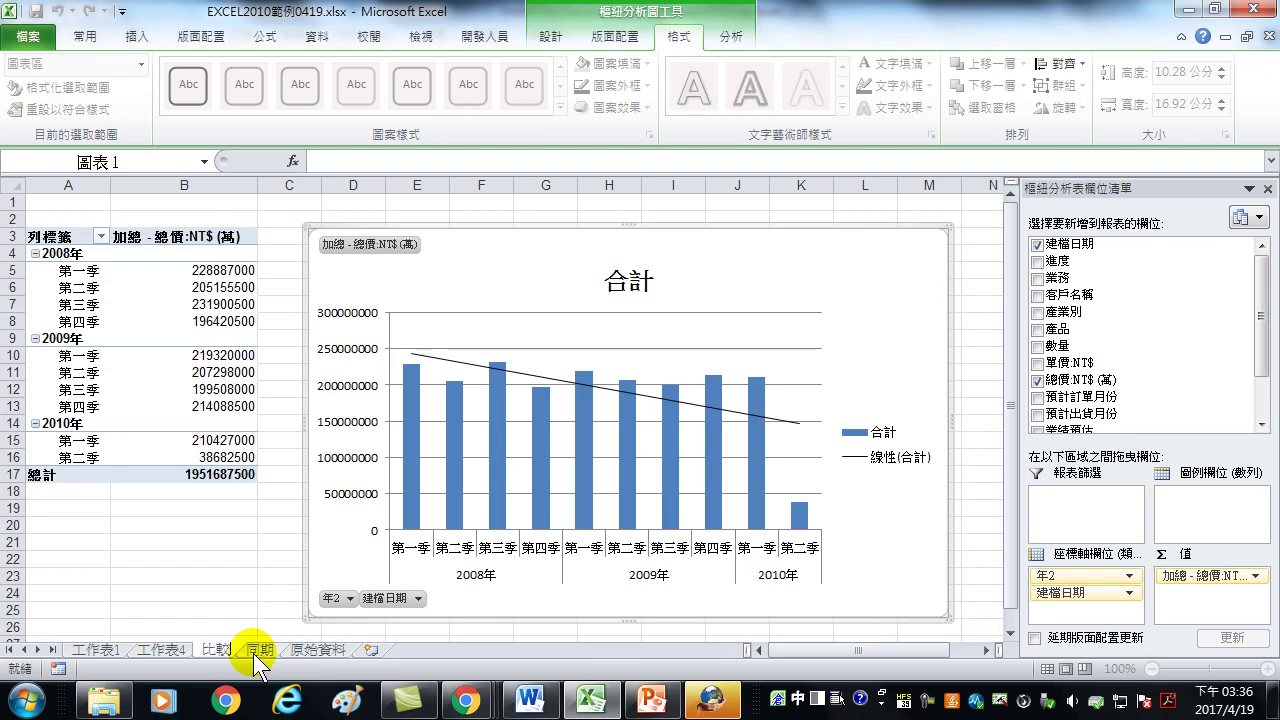
{"action": "left_click", "coordinate": [80, 441]}
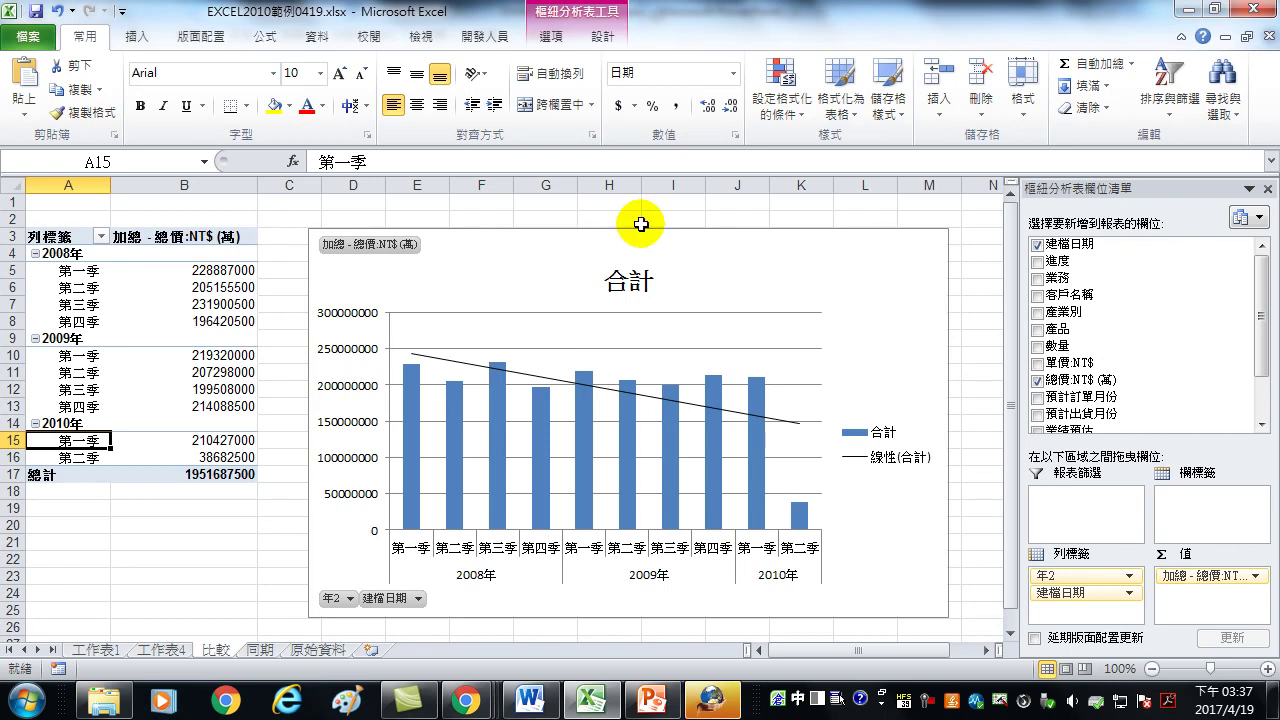
Close the Excel workbook, save the PowerPoint presentation and bring it back to the front.
{"action": "left_click", "coordinate": [1257, 9]}
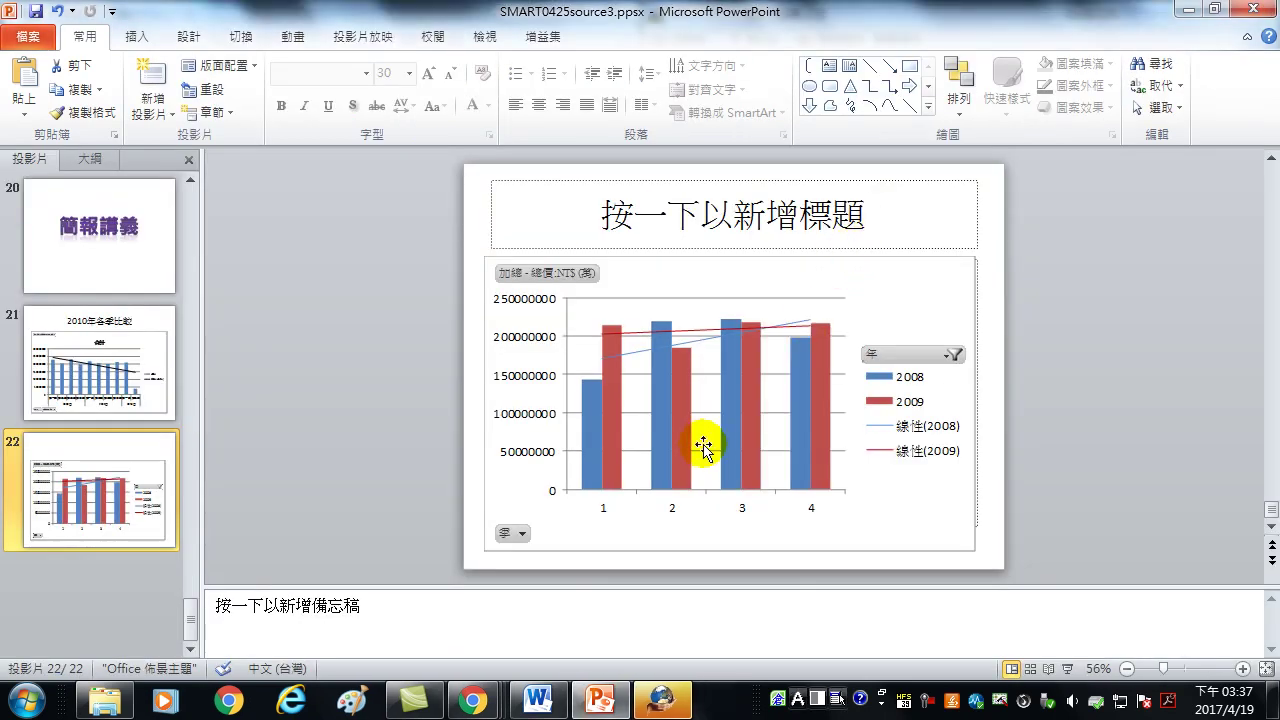
{"action": "left_click", "coordinate": [36, 11]}
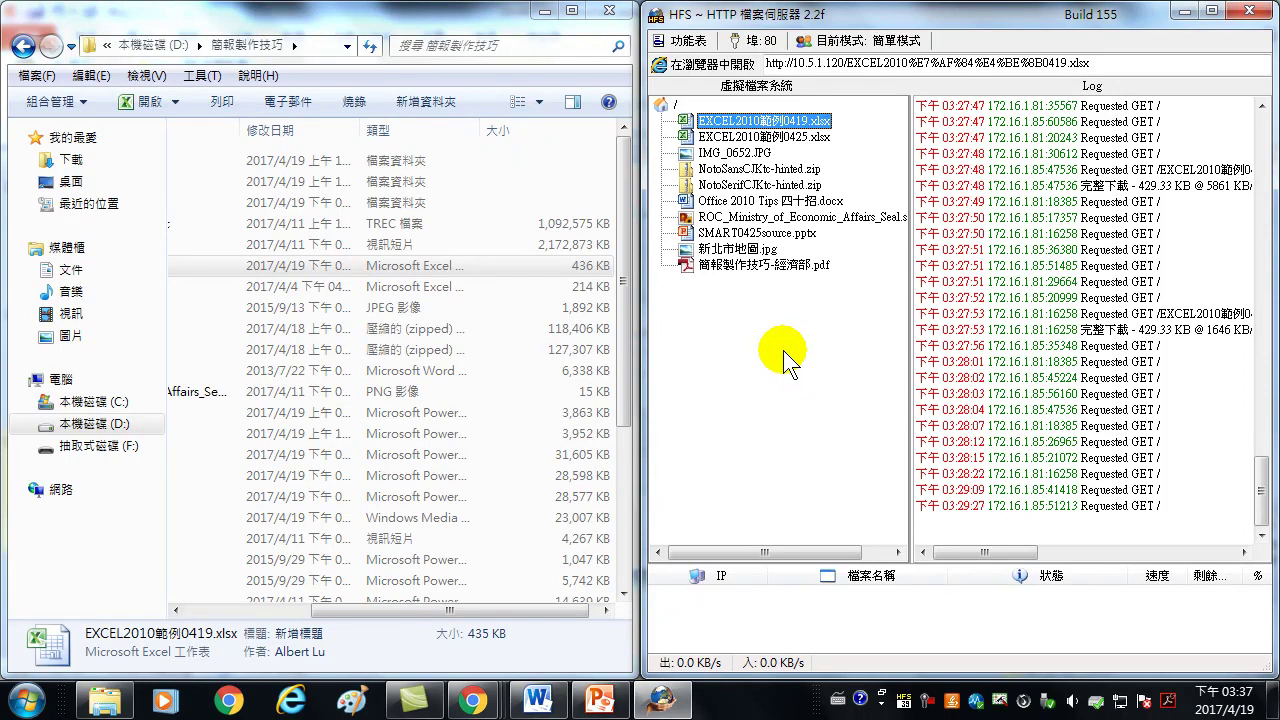
{"action": "left_click", "coordinate": [600, 700]}
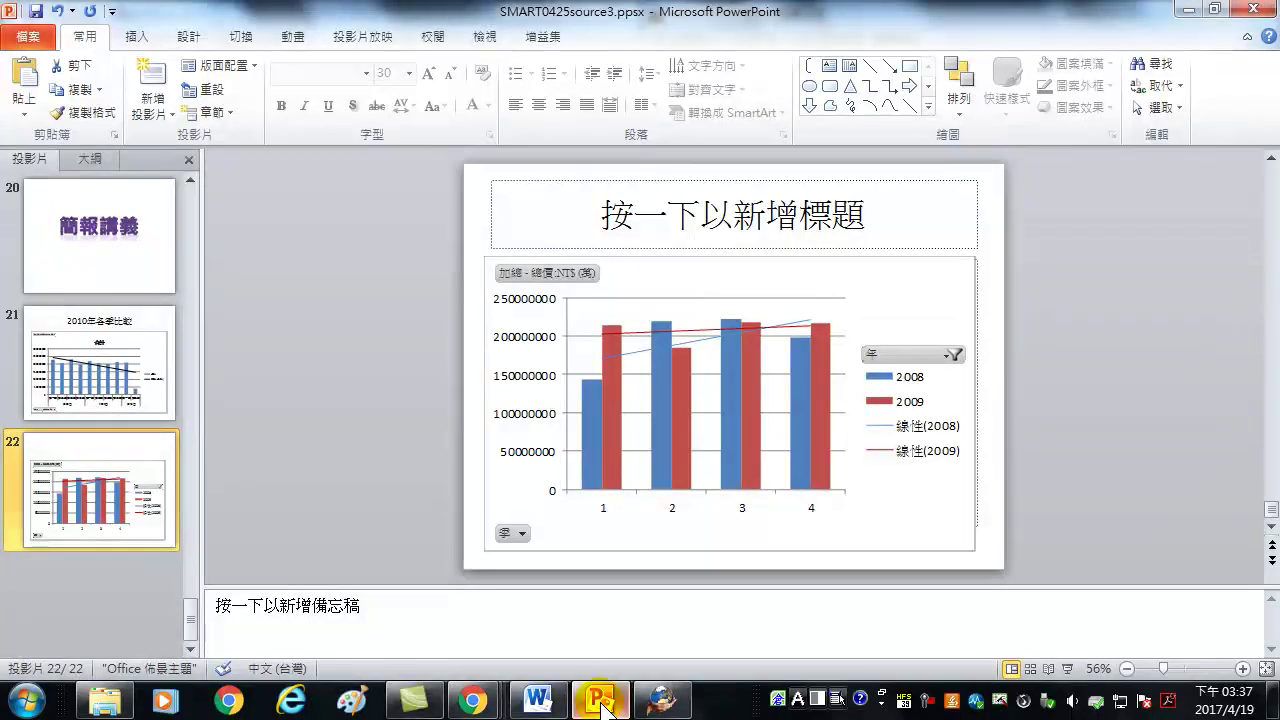